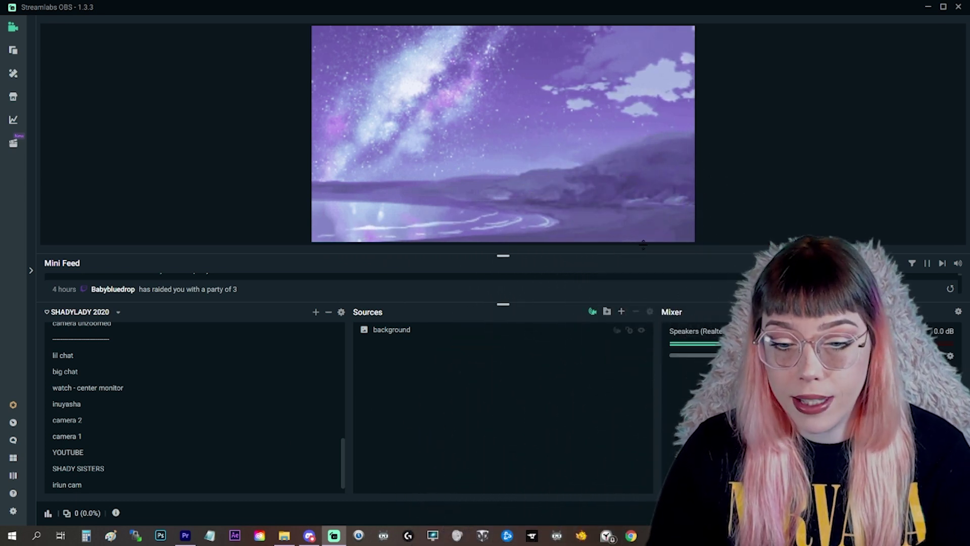
Begin adding a Stream Label widget as a source to the current scene.
{"action": "mouse_move", "coordinate": [376, 318]}
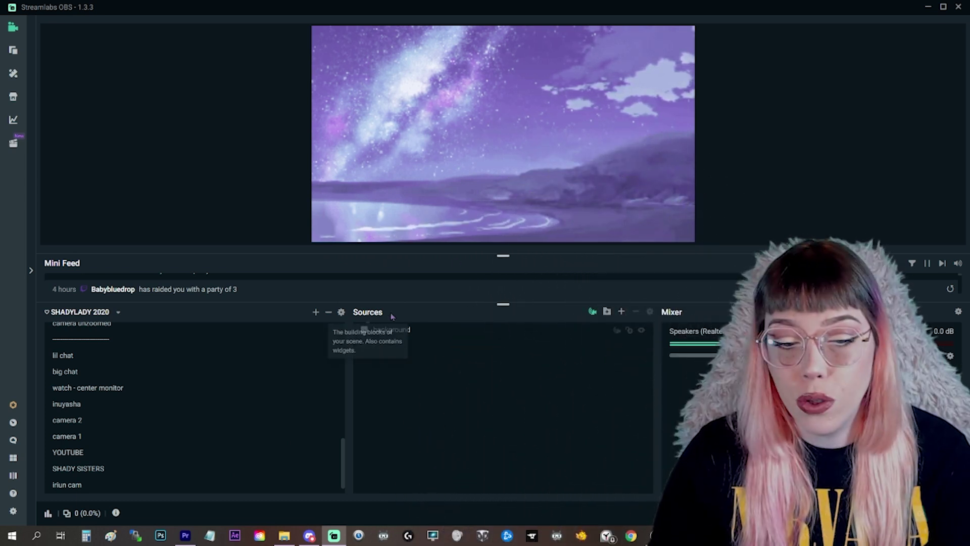
{"action": "left_click", "coordinate": [621, 312]}
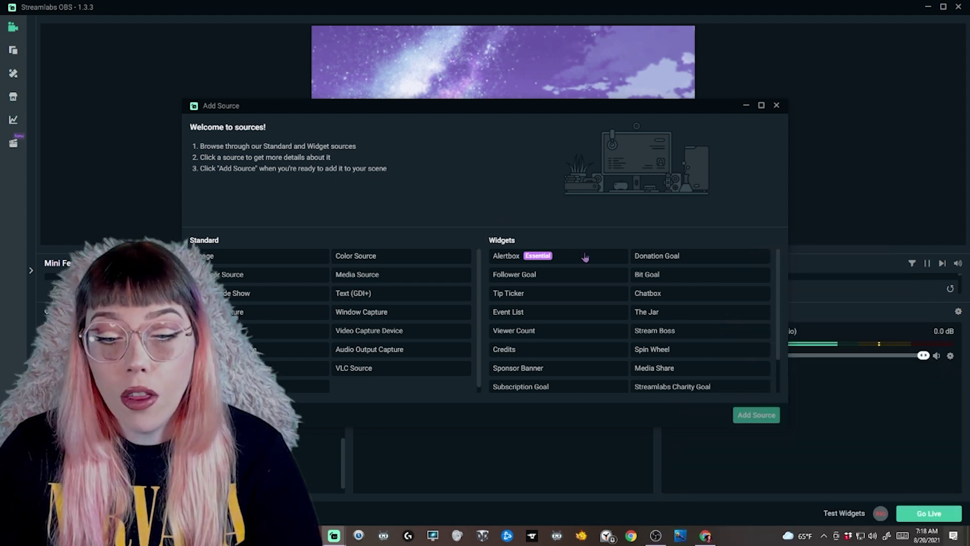
{"action": "scroll", "coordinate": [598, 379], "scroll_direction": "down", "scroll_amount": 3}
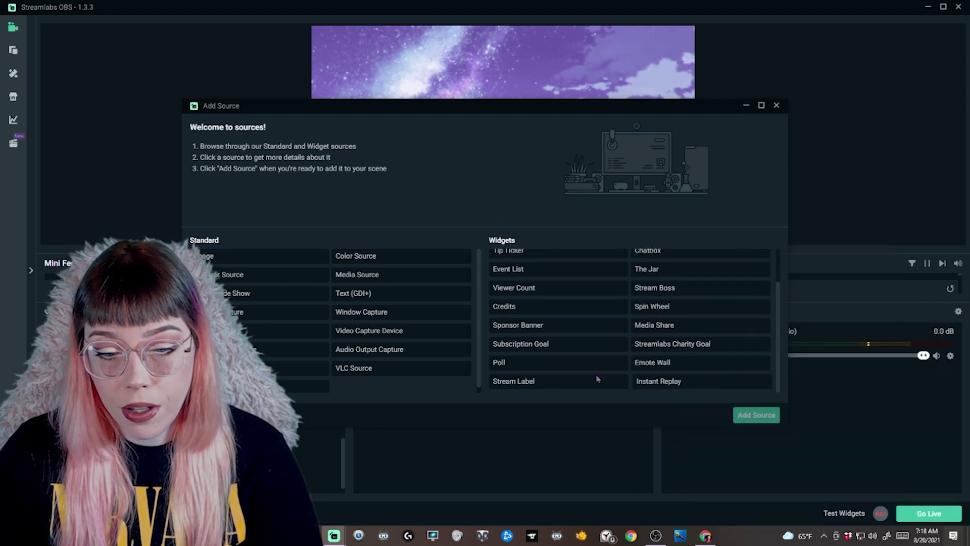
{"action": "left_click", "coordinate": [543, 382]}
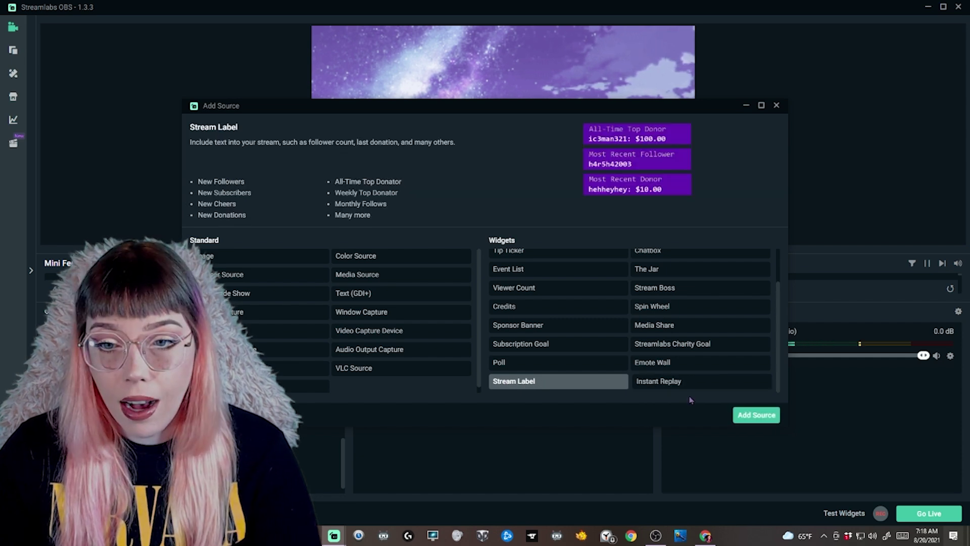
{"action": "left_click", "coordinate": [756, 420]}
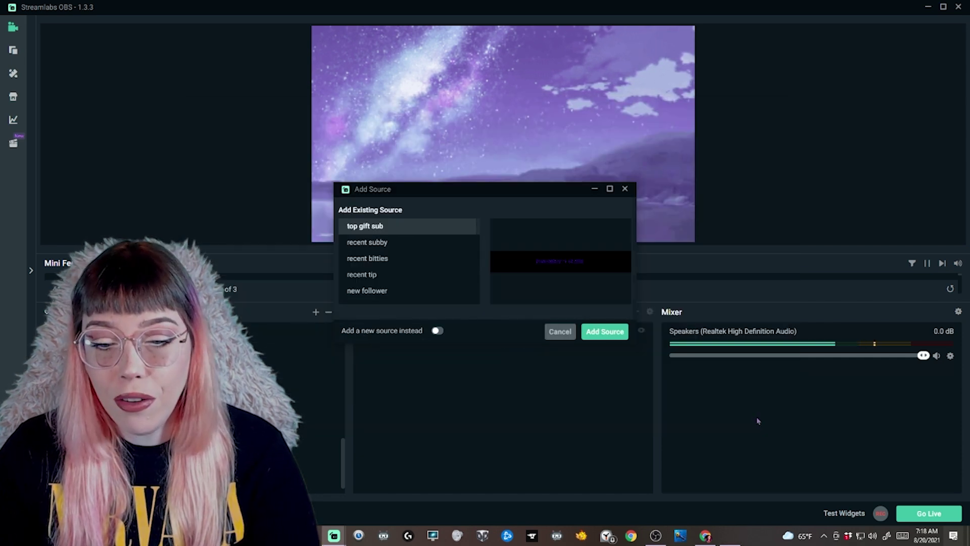
Create the stream label as a new source named "recent follower" instead of reusing an existing one.
{"action": "left_click", "coordinate": [437, 332]}
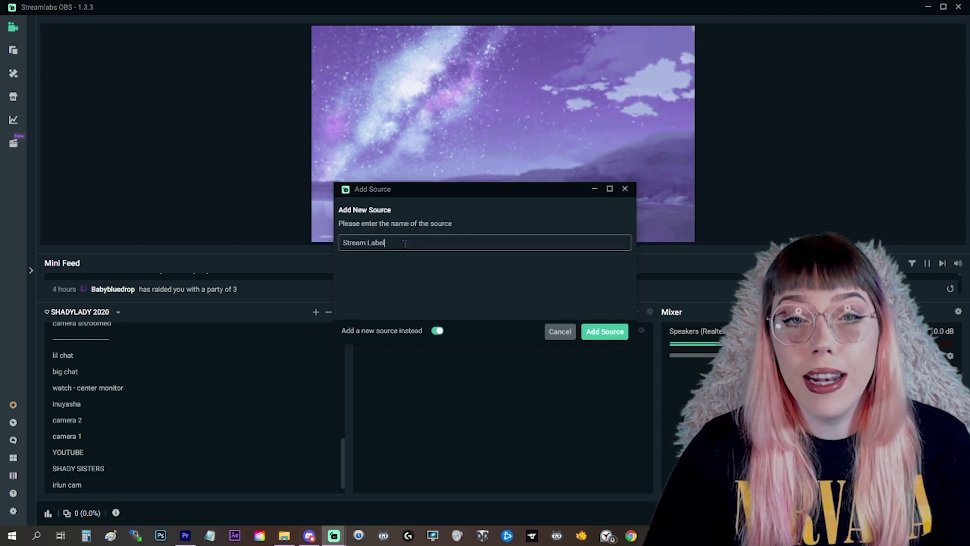
{"action": "left_click_drag", "start_coordinate": [400, 242], "coordinate": [273, 227]}
{"action": "type", "text": "re"}
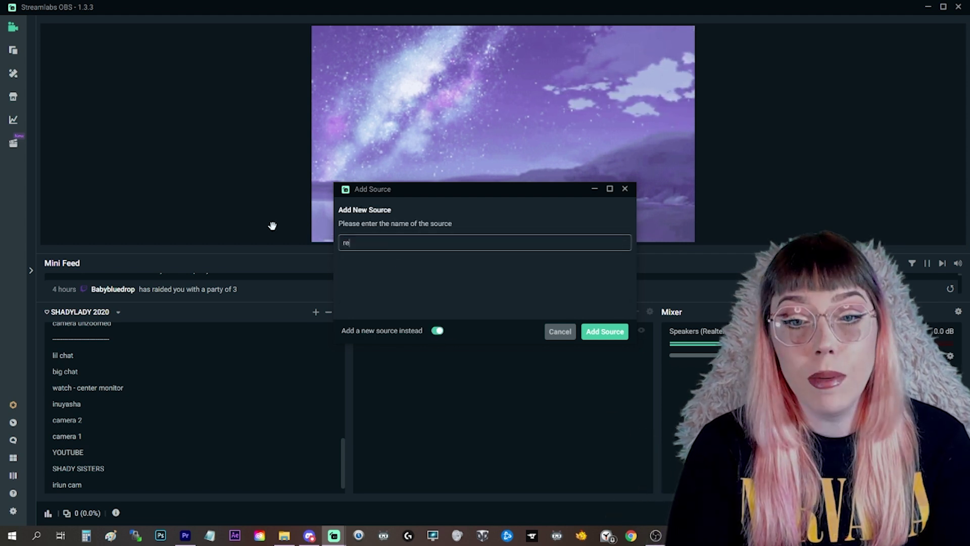
{"action": "type", "text": "cent follower"}
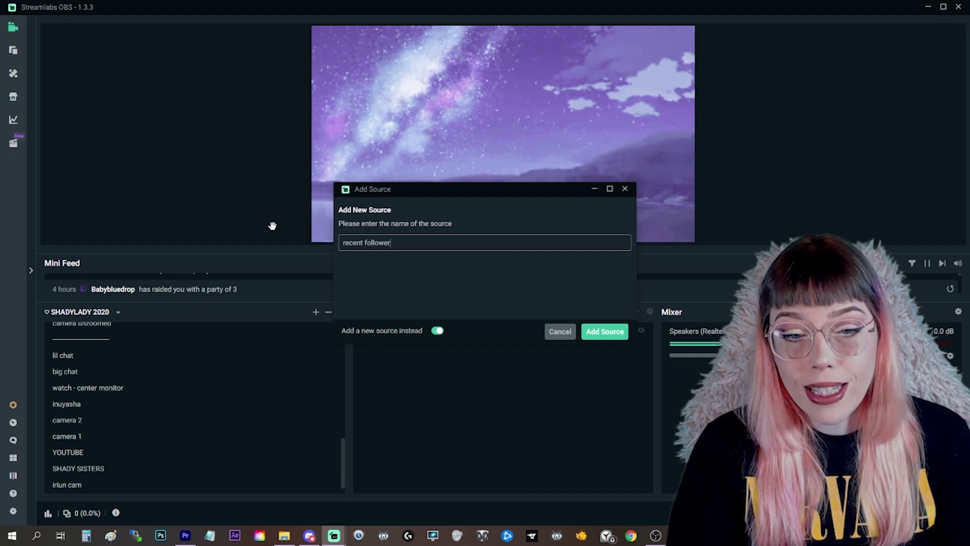
{"action": "left_click", "coordinate": [611, 332]}
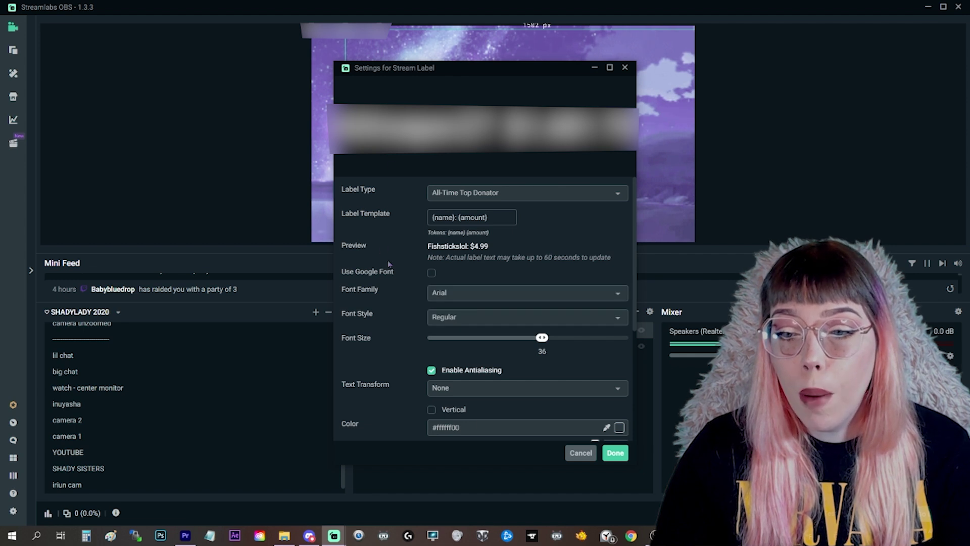
Set the label type to Most Recent Follower by searching the label types for "most recent fol".
{"action": "left_click", "coordinate": [489, 197]}
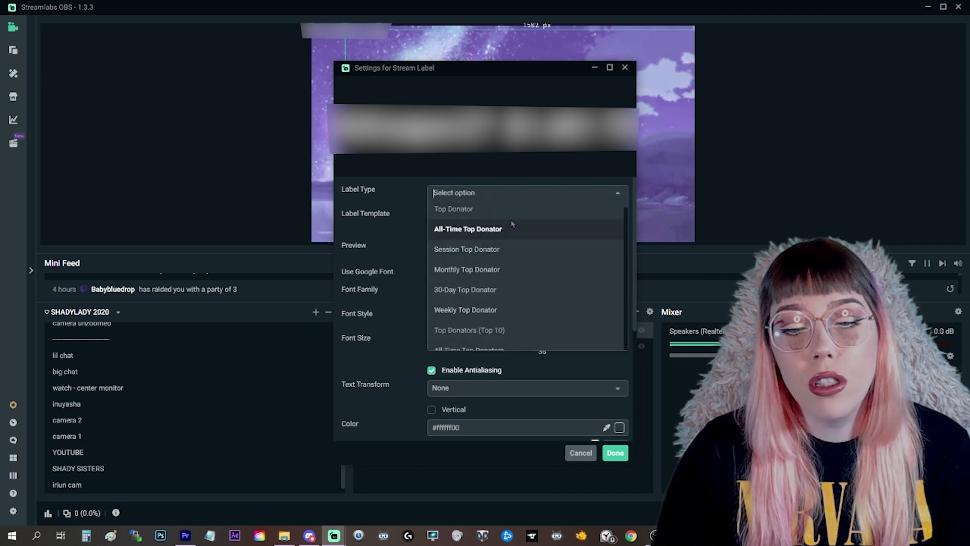
{"action": "scroll", "coordinate": [606, 251], "scroll_direction": "down", "scroll_amount": 10}
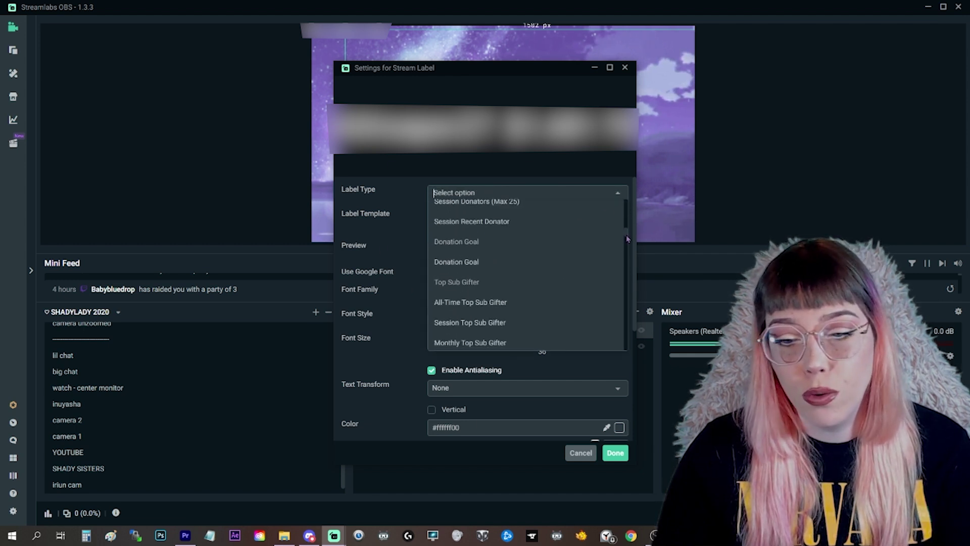
{"action": "left_click_drag", "start_coordinate": [629, 254], "coordinate": [628, 354]}
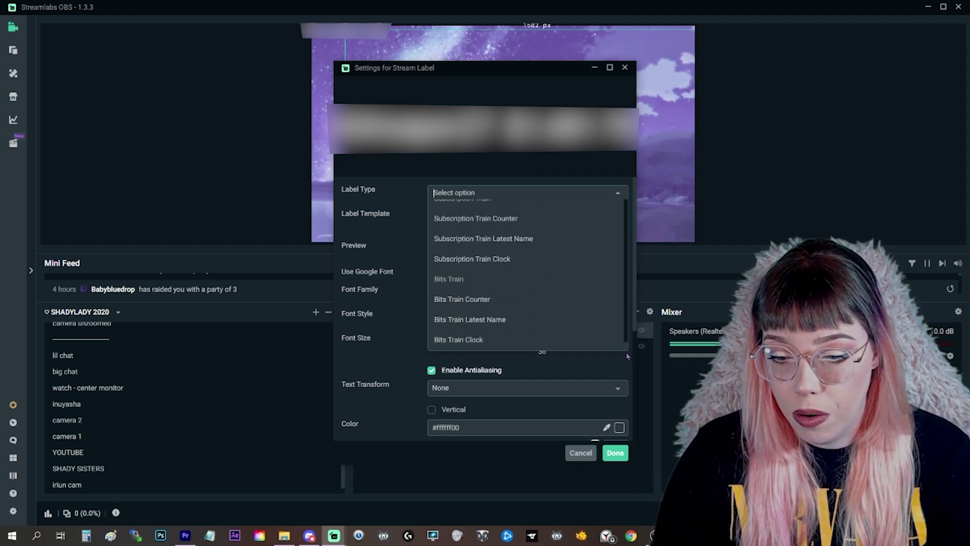
{"action": "type", "text": "most recen"}
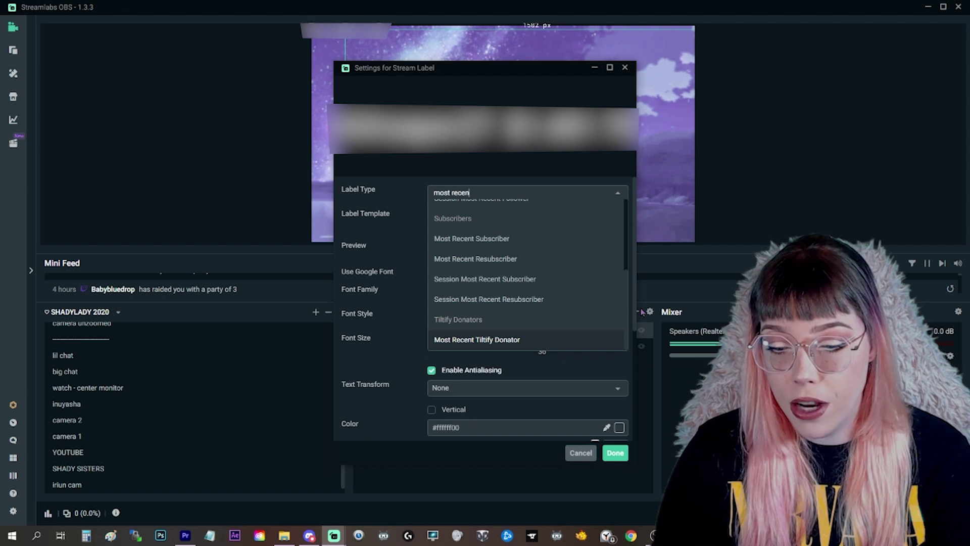
{"action": "type", "text": "t fol"}
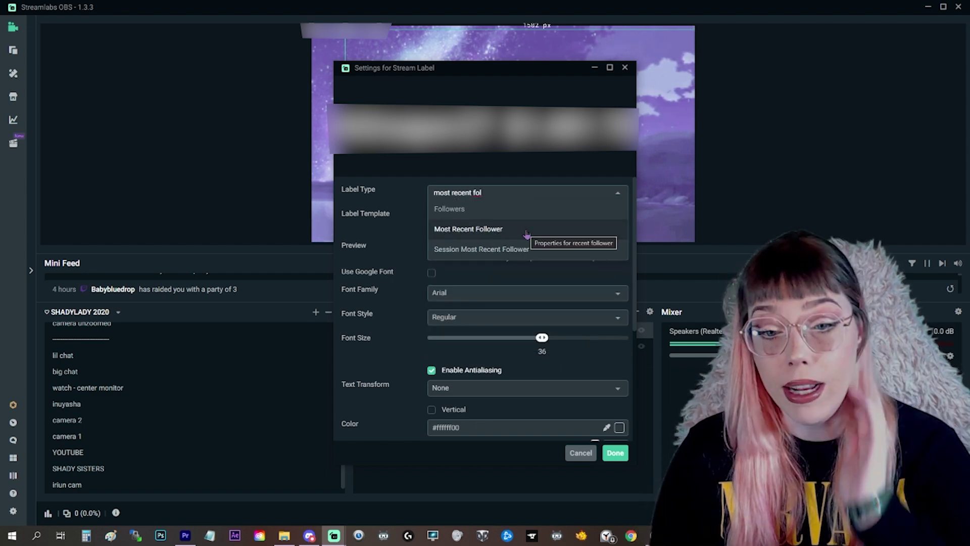
{"action": "left_click", "coordinate": [526, 232]}
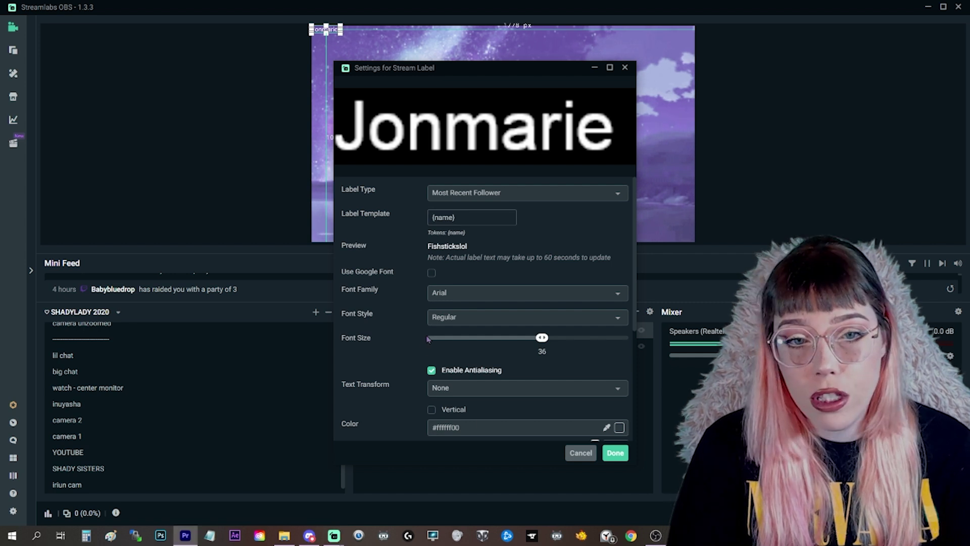
Try the label template with a "follower:" prefix and with hearts around the token, and restore it to {name}.
{"action": "left_click", "coordinate": [494, 217]}
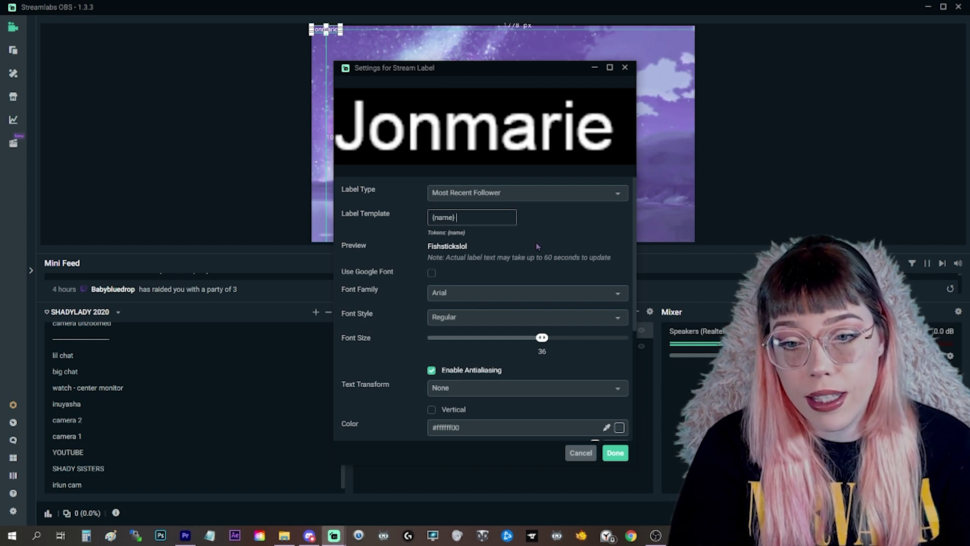
{"action": "type", "text": "follower:"}
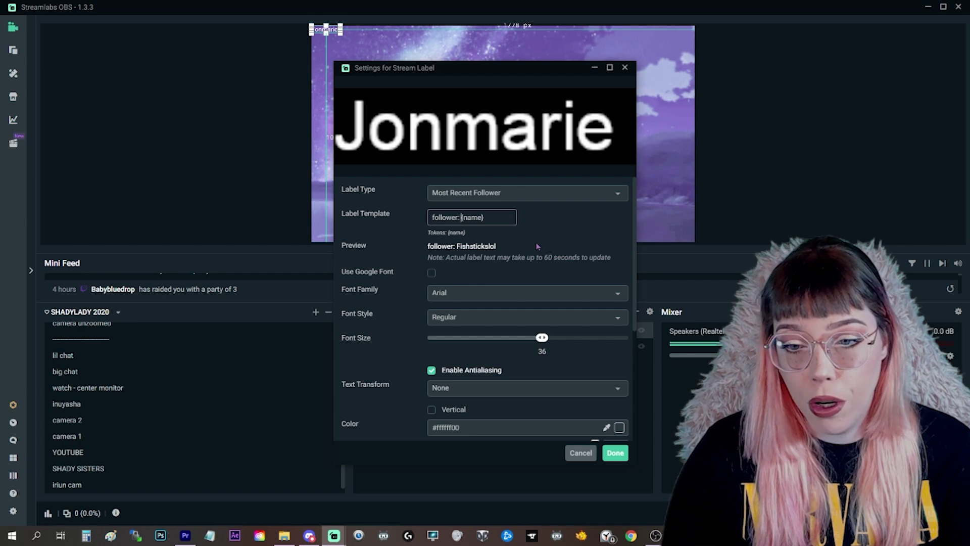
{"action": "key", "text": "shift+Home"}
{"action": "type", "text": "♡"}
{"action": "key", "text": "End"}
{"action": "type", "text": "♡"}
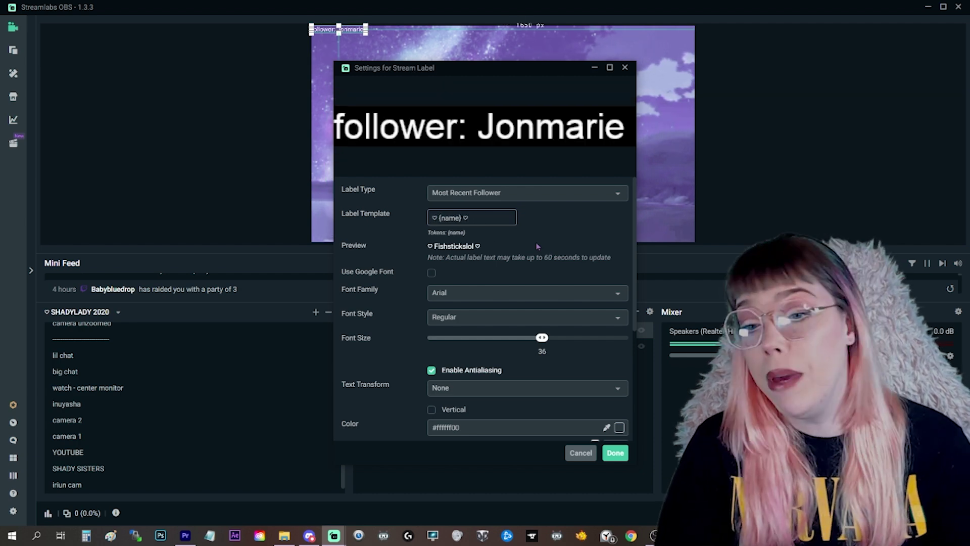
{"action": "key", "text": "BackSpace"}
{"action": "key", "text": "BackSpace"}
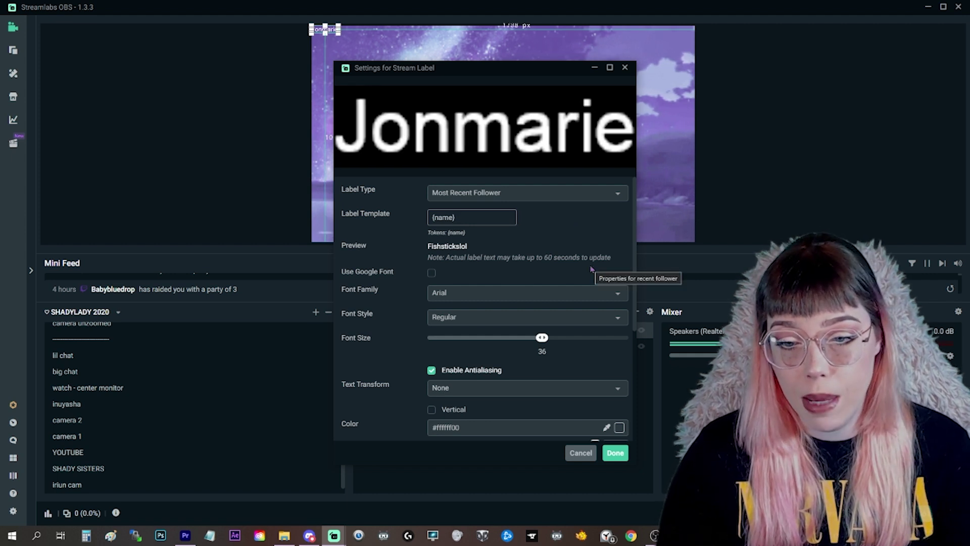
Switch Google Font on and back off, and set the label font to Beattingville at size 288.
{"action": "left_click", "coordinate": [431, 274]}
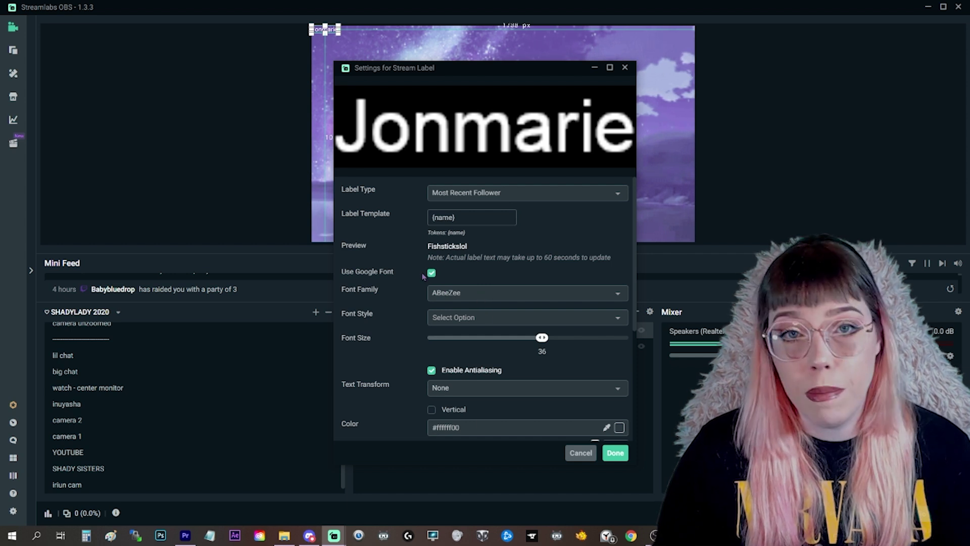
{"action": "left_click", "coordinate": [432, 274]}
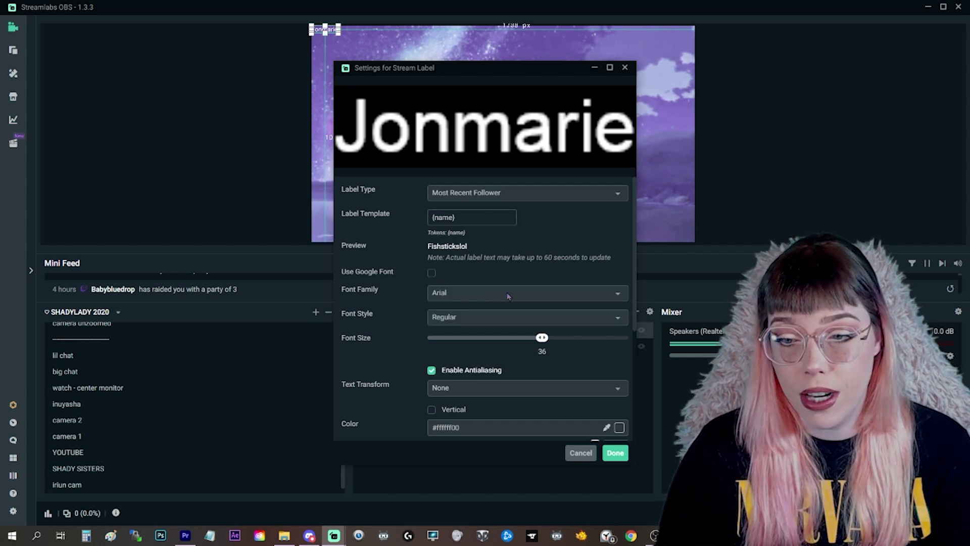
{"action": "left_click", "coordinate": [610, 293]}
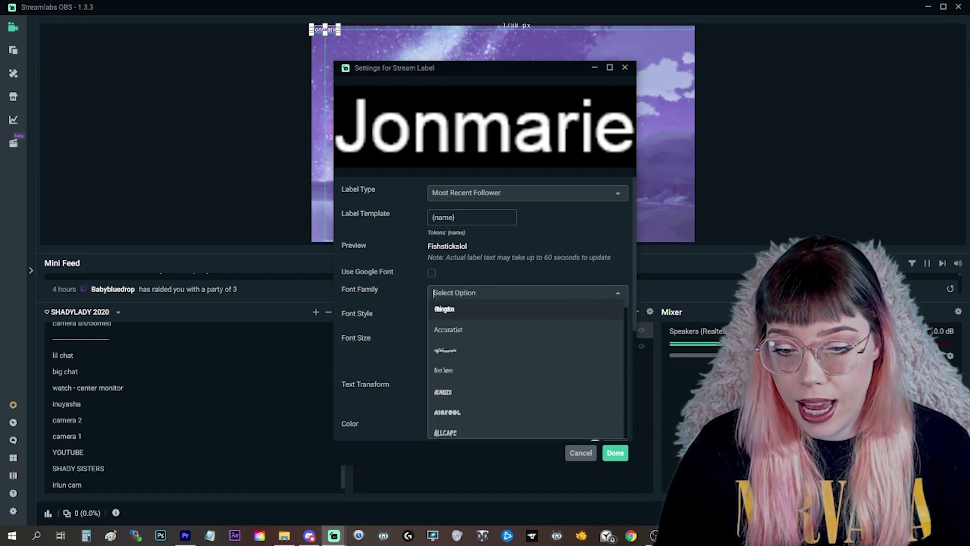
{"action": "scroll", "coordinate": [508, 385], "scroll_direction": "down", "scroll_amount": 1}
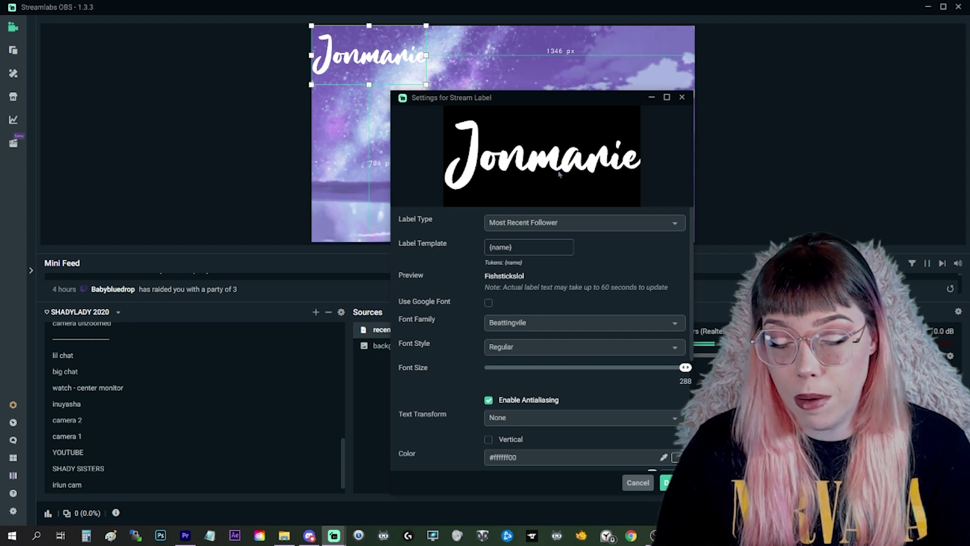
Change the label's font family to Soulcraft.
{"action": "left_click", "coordinate": [681, 329]}
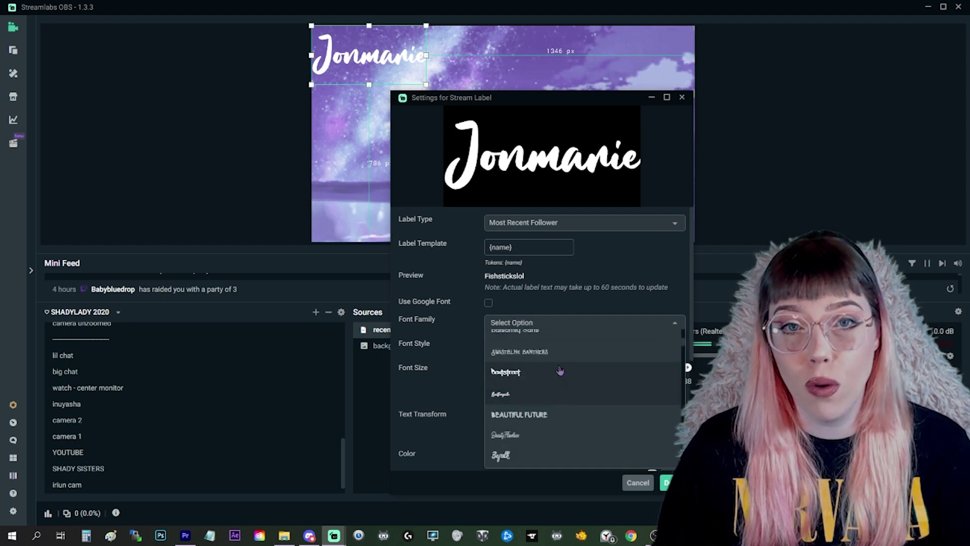
{"action": "scroll", "coordinate": [557, 376], "scroll_direction": "down", "scroll_amount": 15}
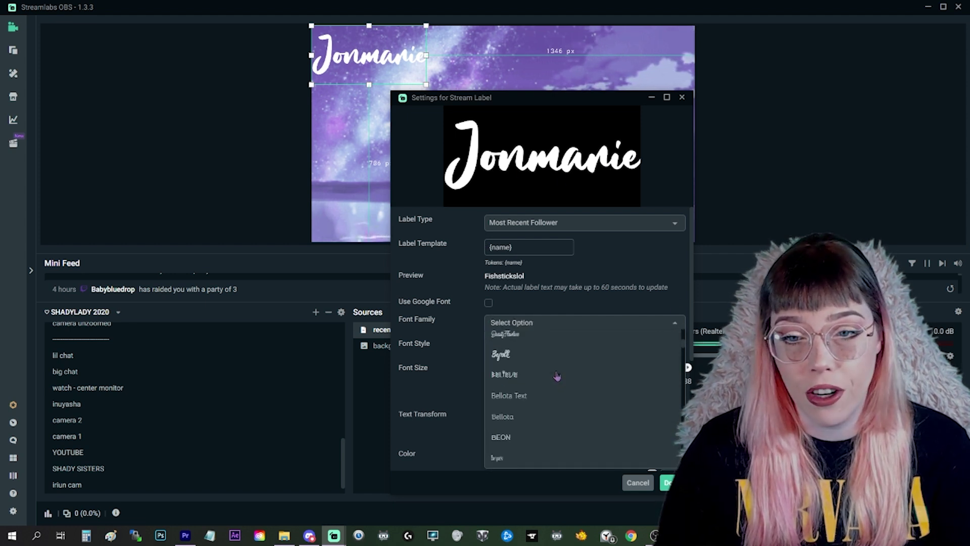
{"action": "left_click", "coordinate": [543, 352]}
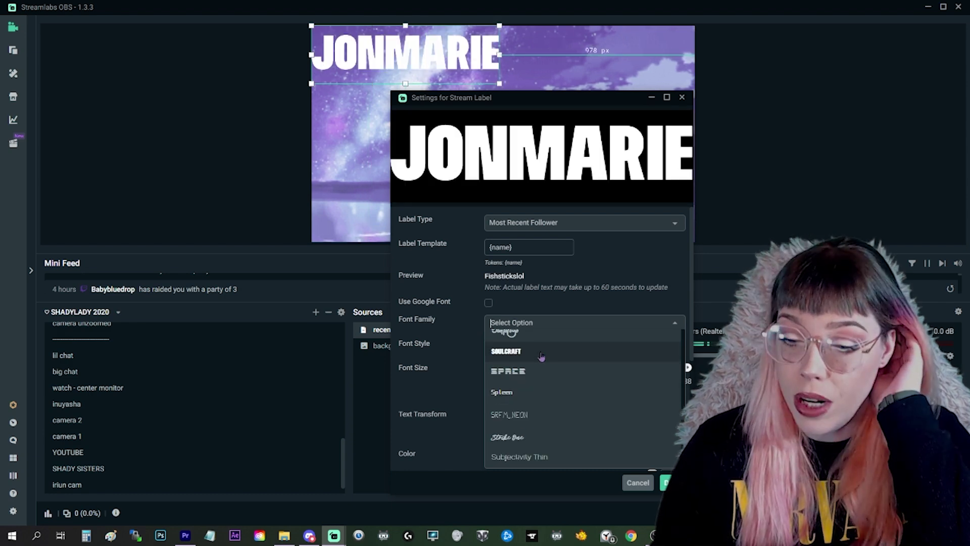
Try the Uppercase and Lowercase text transforms on the label, and settle on Uppercase.
{"action": "scroll", "coordinate": [536, 353], "scroll_direction": "down", "scroll_amount": 2}
{"action": "left_click", "coordinate": [522, 317]}
{"action": "left_click", "coordinate": [519, 353]}
{"action": "left_click", "coordinate": [521, 316]}
{"action": "left_click", "coordinate": [522, 374]}
{"action": "left_click", "coordinate": [533, 317]}
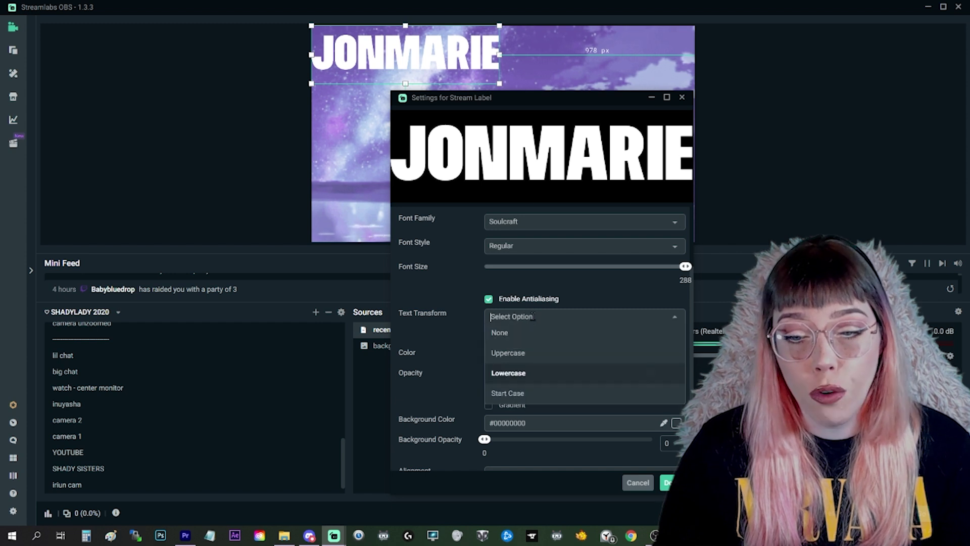
{"action": "left_click", "coordinate": [521, 351]}
Try the label with vertical text orientation and switch it back to horizontal.
{"action": "left_click", "coordinate": [538, 357]}
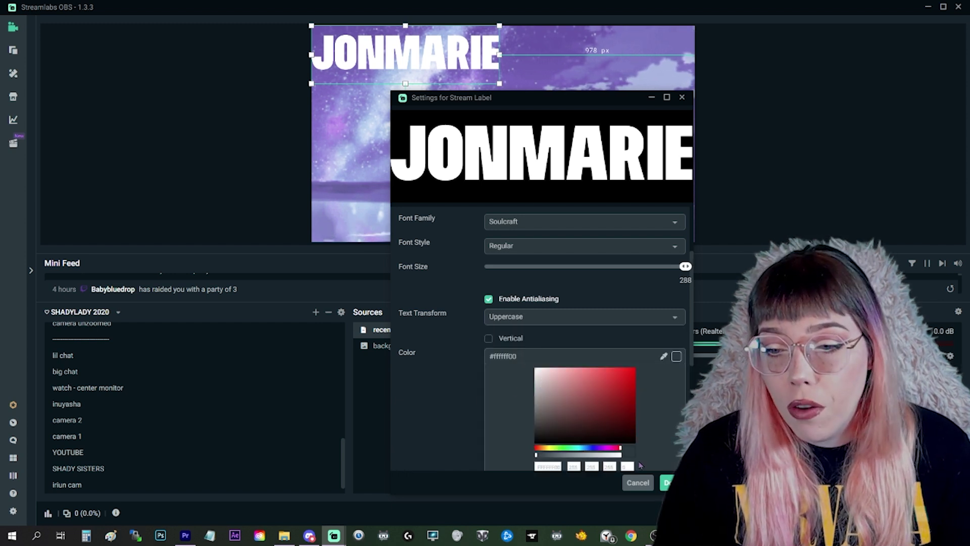
{"action": "scroll", "coordinate": [487, 314], "scroll_direction": "down", "scroll_amount": 2}
{"action": "left_click", "coordinate": [488, 238]}
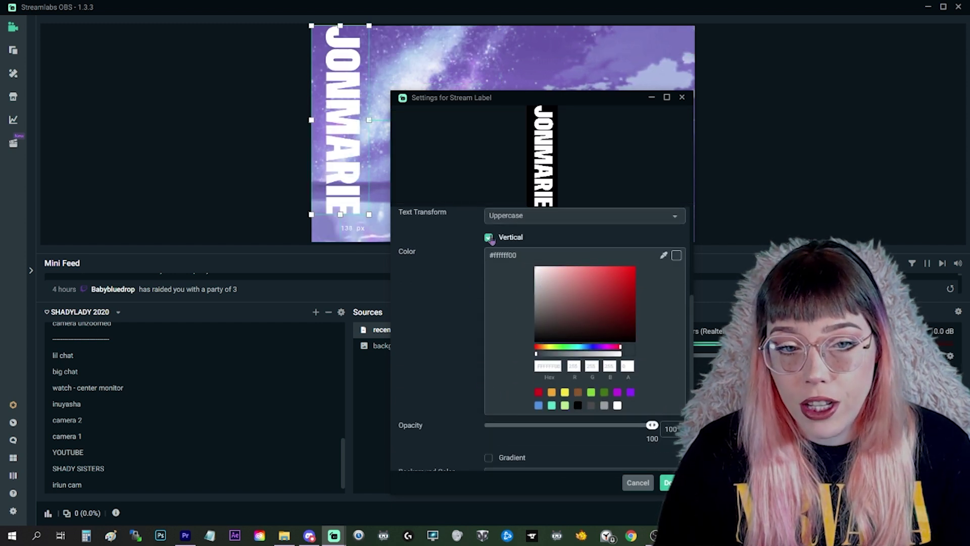
{"action": "left_click", "coordinate": [489, 237]}
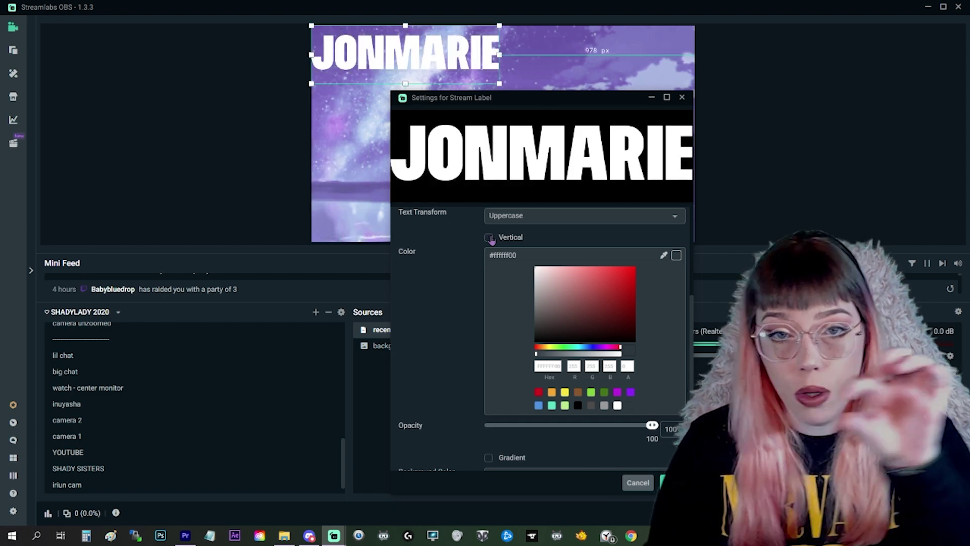
Try black and a dark purple as the label's text color, and restore it to white (#ffffff00).
{"action": "scroll", "coordinate": [463, 273], "scroll_direction": "down", "scroll_amount": 2}
{"action": "scroll", "coordinate": [548, 328], "scroll_direction": "up", "scroll_amount": 4}
{"action": "left_click_drag", "start_coordinate": [577, 379], "coordinate": [632, 444]}
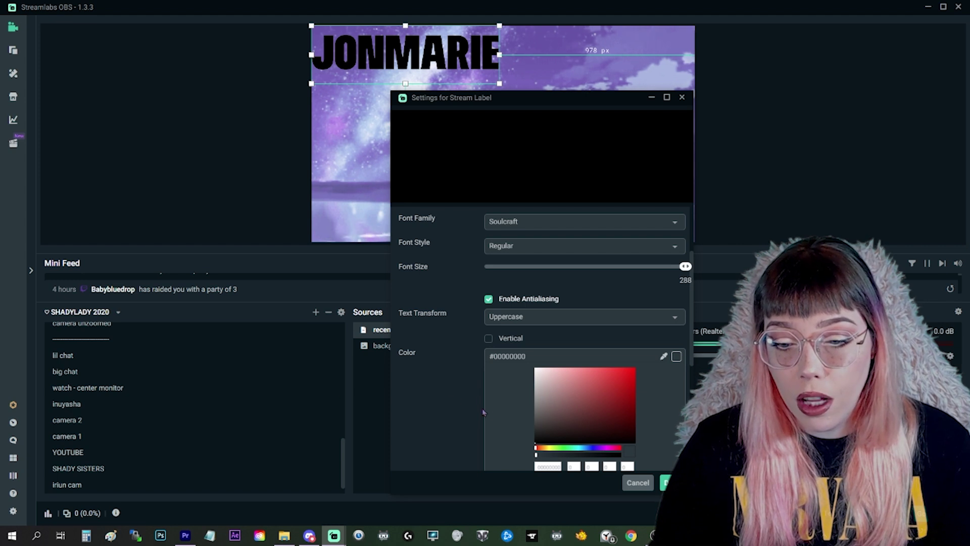
{"action": "left_click", "coordinate": [596, 448]}
{"action": "left_click", "coordinate": [632, 388]}
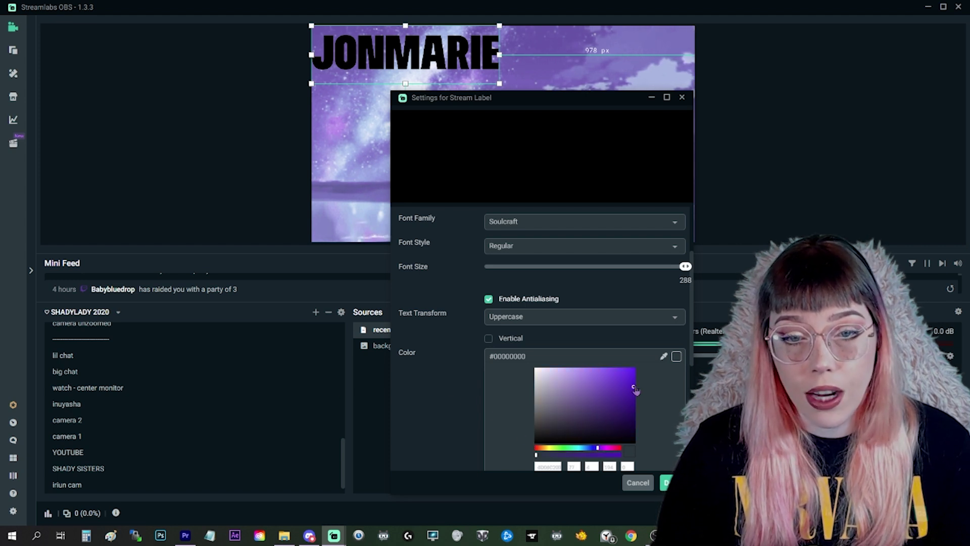
{"action": "left_click", "coordinate": [537, 369]}
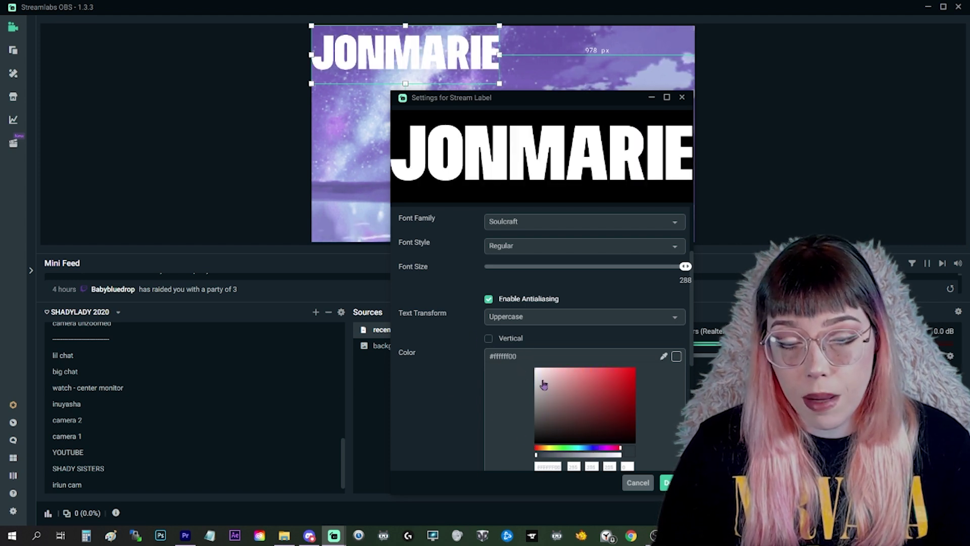
Lower the label text's opacity to 96.
{"action": "scroll", "coordinate": [482, 399], "scroll_direction": "down", "scroll_amount": 5}
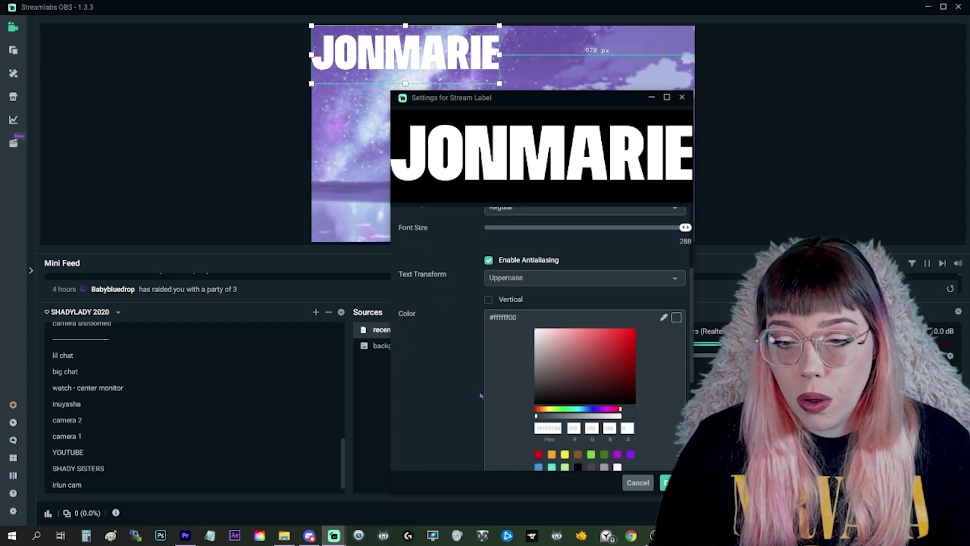
{"action": "left_click_drag", "start_coordinate": [652, 324], "coordinate": [645, 342]}
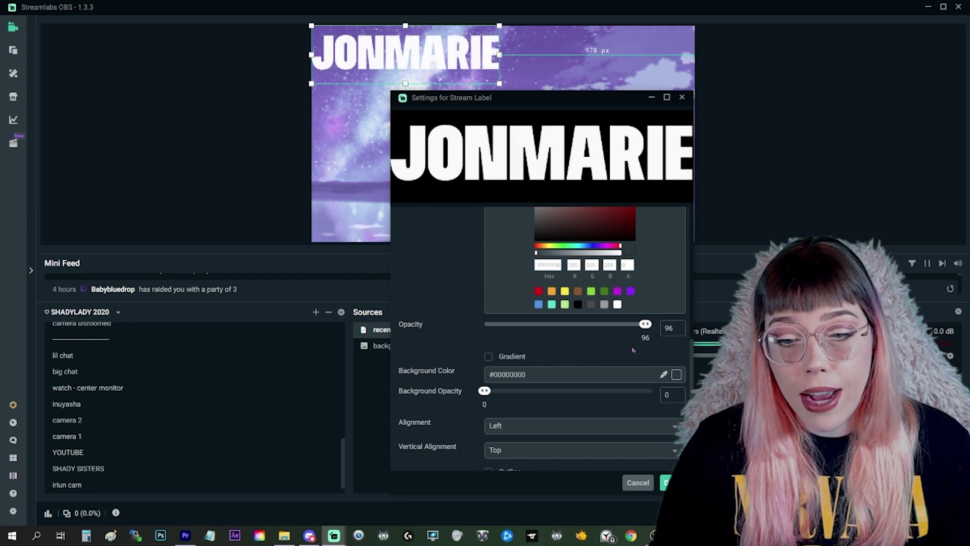
Enable the label text's gradient, try the purples #4600fa00 and #9d77ff00, and settle on a paler lavender gradient color.
{"action": "left_click", "coordinate": [489, 356]}
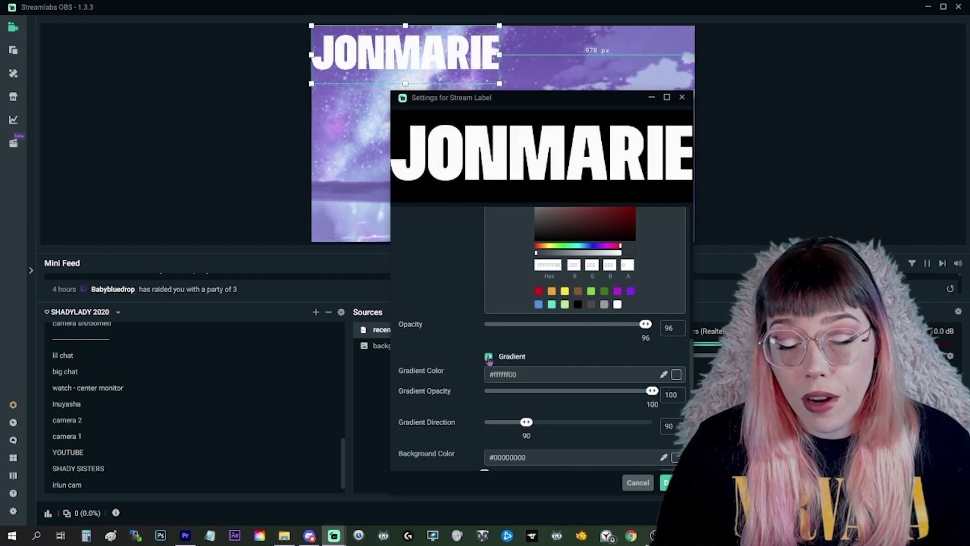
{"action": "left_click", "coordinate": [677, 374]}
{"action": "scroll", "coordinate": [617, 379], "scroll_direction": "down", "scroll_amount": 1}
{"action": "left_click", "coordinate": [617, 379]}
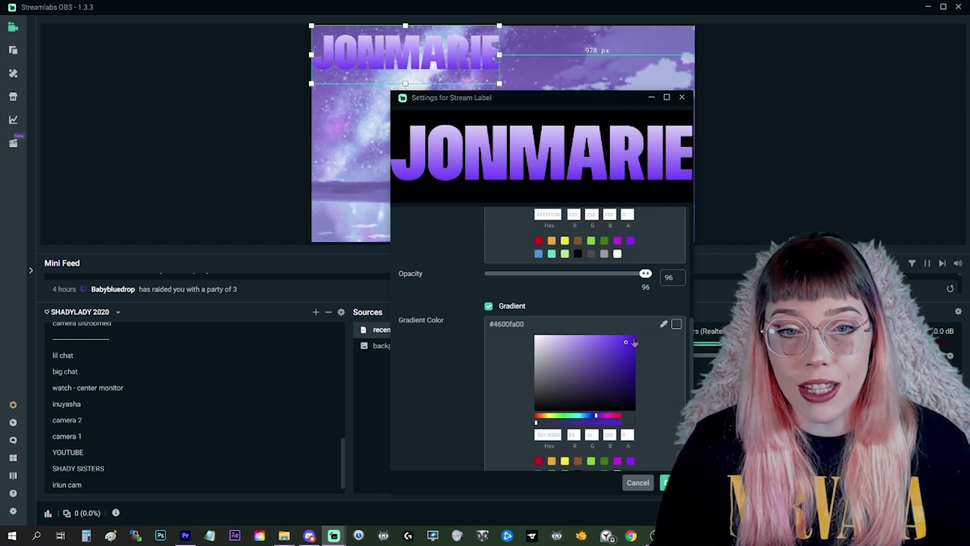
{"action": "left_click", "coordinate": [583, 341]}
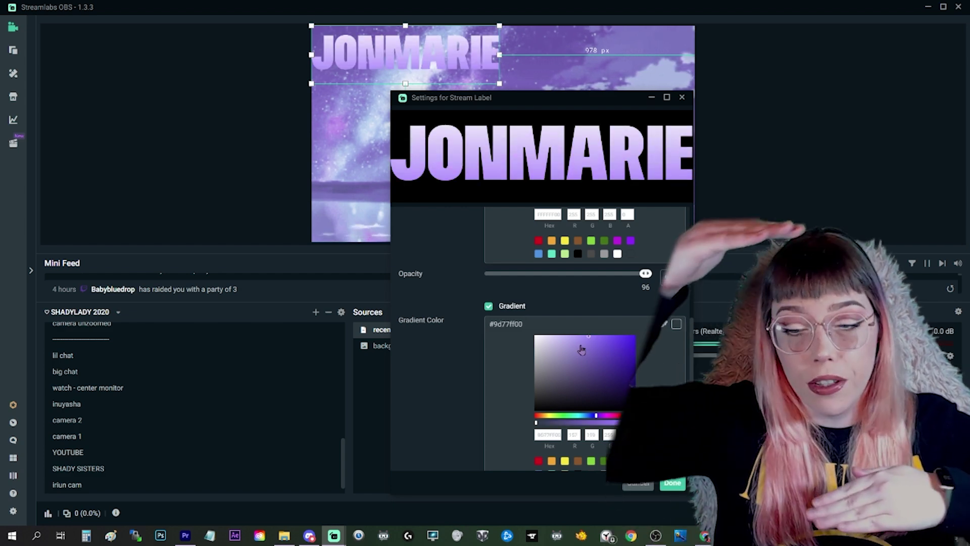
{"action": "left_click", "coordinate": [561, 337]}
Lower the gradient opacity to 0, try a gradient direction of 65.7, and set the direction back to 90.
{"action": "scroll", "coordinate": [581, 353], "scroll_direction": "down", "scroll_amount": 3}
{"action": "mouse_move", "coordinate": [651, 342]}
{"action": "left_mouse_down"}
{"action": "mouse_move", "coordinate": [480, 345]}
{"action": "mouse_move", "coordinate": [666, 345]}
{"action": "mouse_move", "coordinate": [485, 344]}
{"action": "mouse_move", "coordinate": [628, 323]}
{"action": "mouse_move", "coordinate": [515, 325]}
{"action": "left_mouse_up"}
{"action": "scroll", "coordinate": [506, 349], "scroll_direction": "down", "scroll_amount": 1}
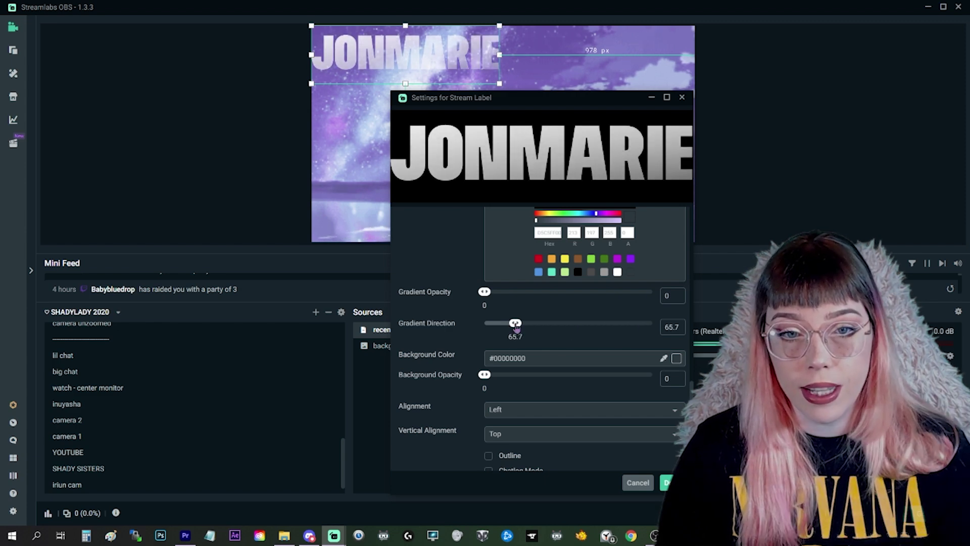
{"action": "double_click", "coordinate": [682, 327]}
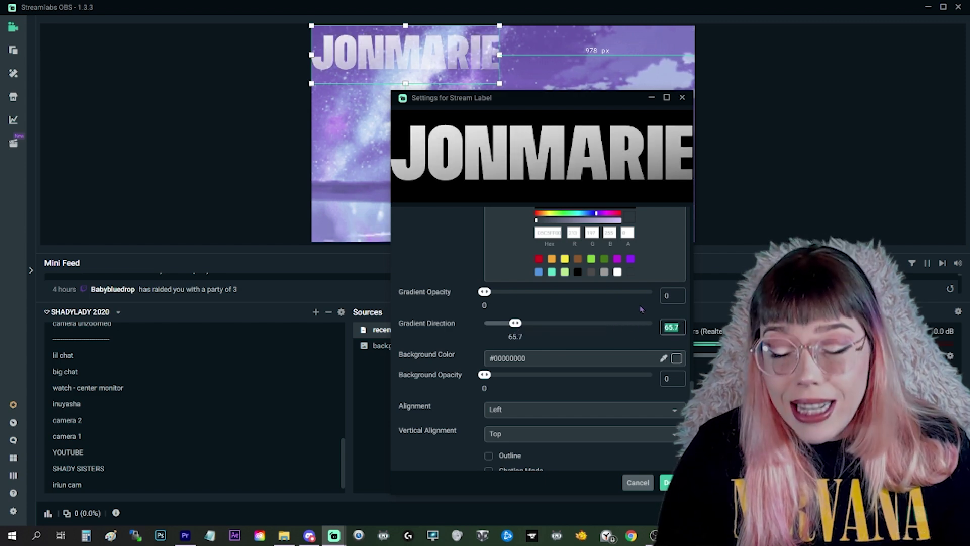
{"action": "type", "text": "90"}
{"action": "key", "text": "Tab"}
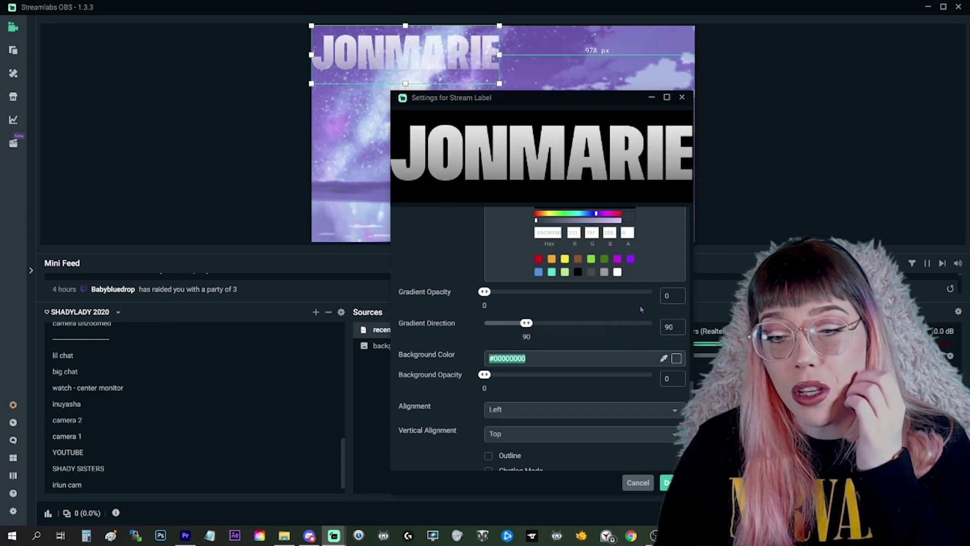
Try a red background (#cc212100) at 85 opacity, switch the background color to purple, and set its opacity to 0.
{"action": "left_click", "coordinate": [676, 358]}
{"action": "left_click", "coordinate": [620, 387]}
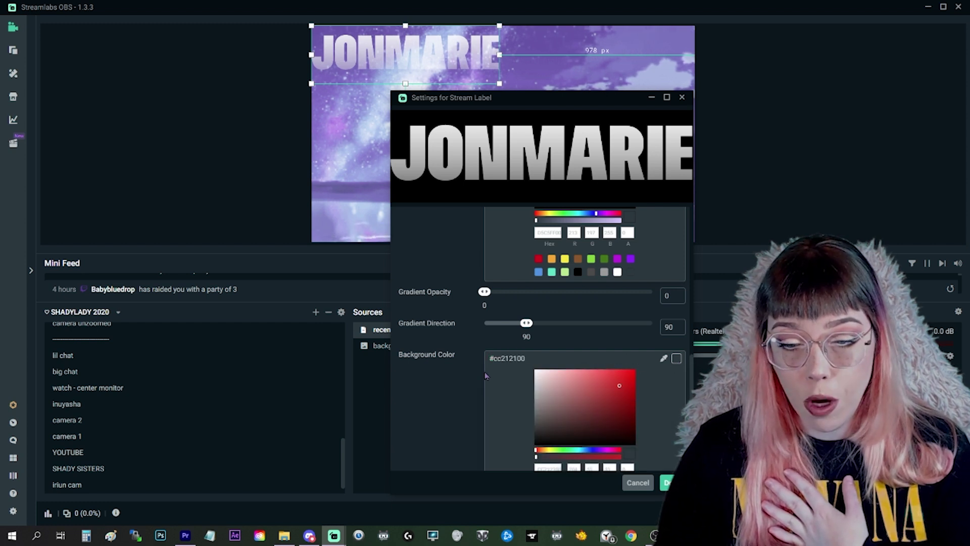
{"action": "scroll", "coordinate": [451, 382], "scroll_direction": "down", "scroll_amount": 2}
{"action": "left_click", "coordinate": [627, 429]}
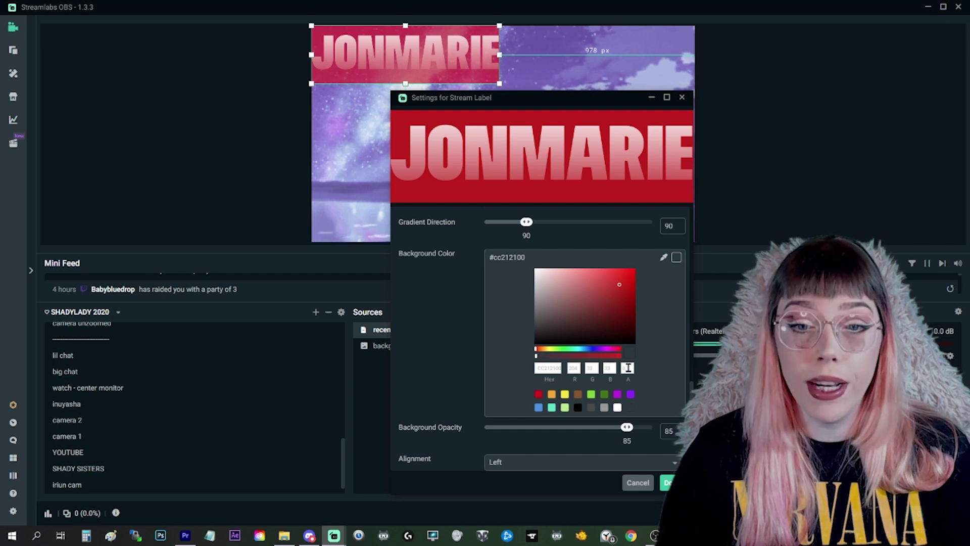
{"action": "left_click", "coordinate": [631, 394]}
{"action": "left_click_drag", "start_coordinate": [627, 428], "coordinate": [484, 428]}
{"action": "scroll", "coordinate": [543, 384], "scroll_direction": "down", "scroll_amount": 2}
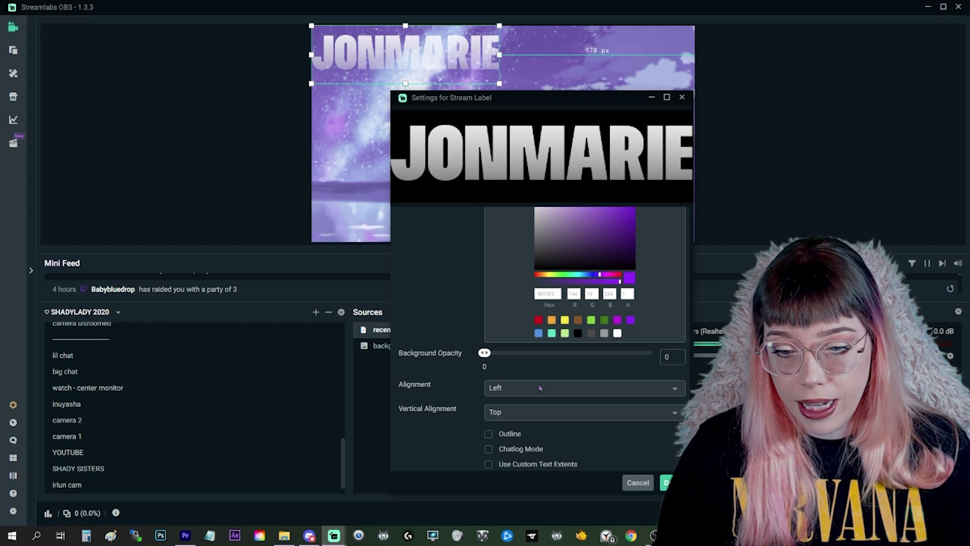
Set the label's alignment and vertical alignment to Center, and move the settings window away from the scene preview.
{"action": "left_click", "coordinate": [543, 383]}
{"action": "left_click", "coordinate": [522, 349]}
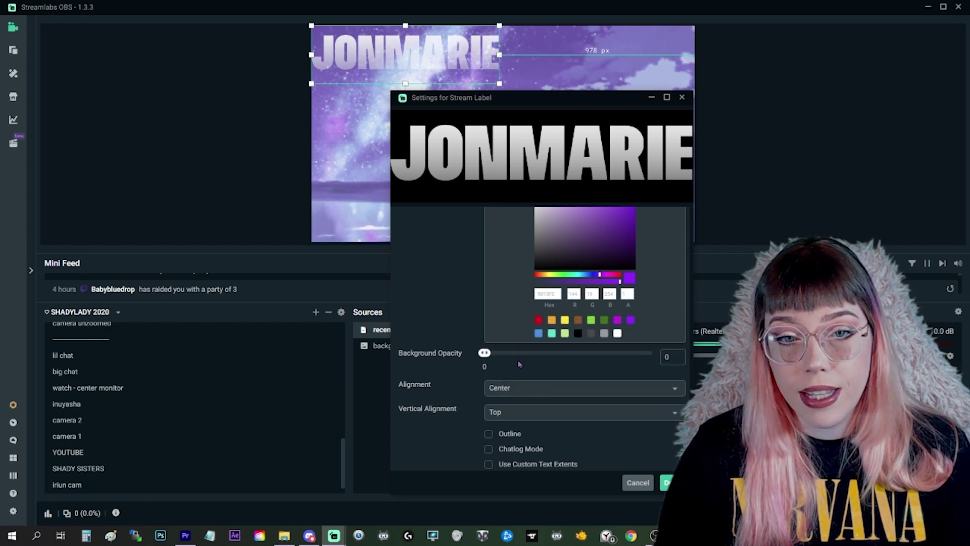
{"action": "left_click", "coordinate": [528, 412]}
{"action": "left_click", "coordinate": [519, 374]}
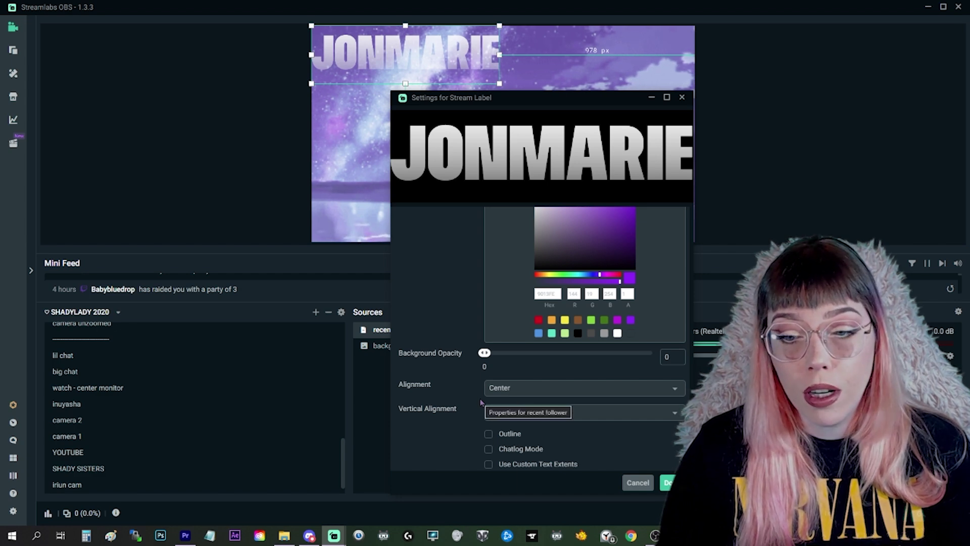
{"action": "left_click_drag", "start_coordinate": [559, 116], "coordinate": [681, 96]}
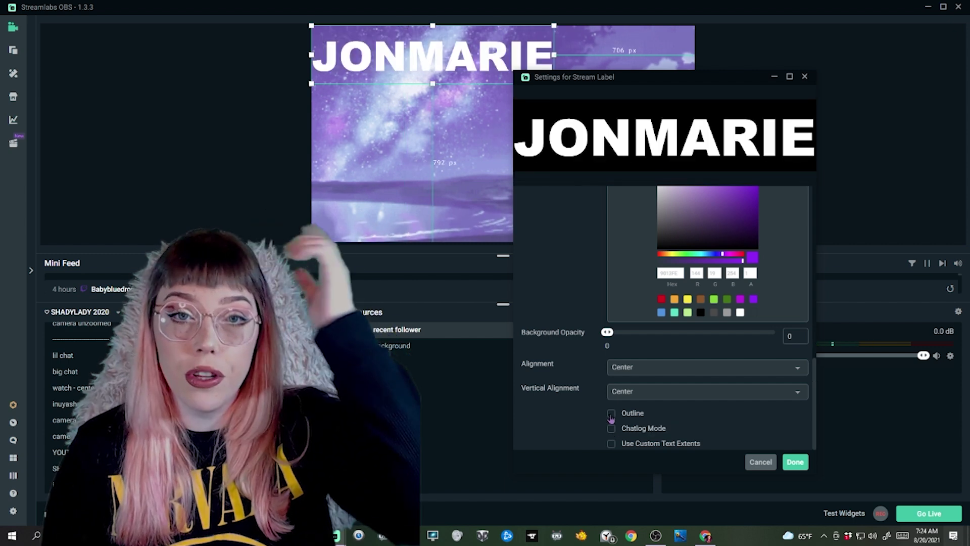
Enable the text outline, try black and dark red, and settle on dark purple (#2a0050ff) as its color.
{"action": "left_click", "coordinate": [611, 414]}
{"action": "scroll", "coordinate": [611, 413], "scroll_direction": "down", "scroll_amount": 2}
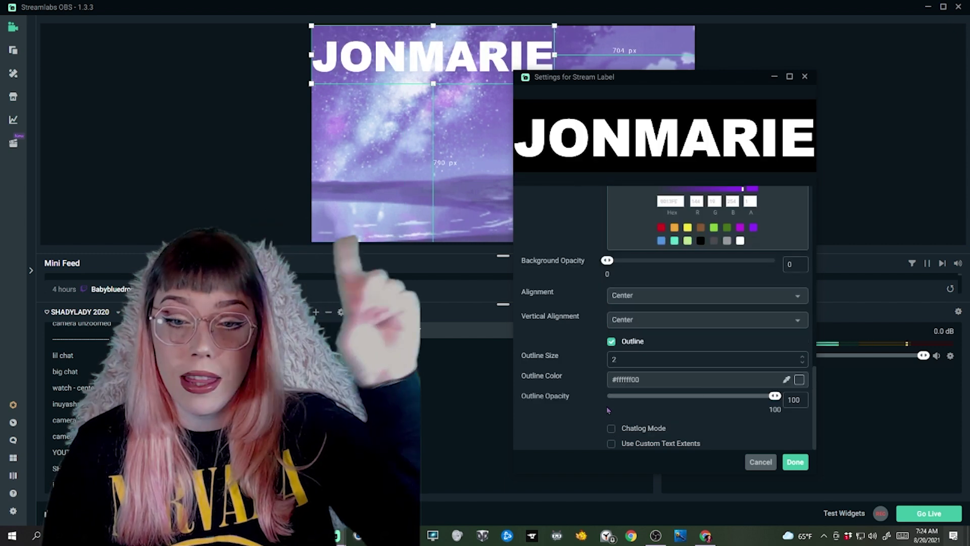
{"action": "left_click", "coordinate": [798, 379]}
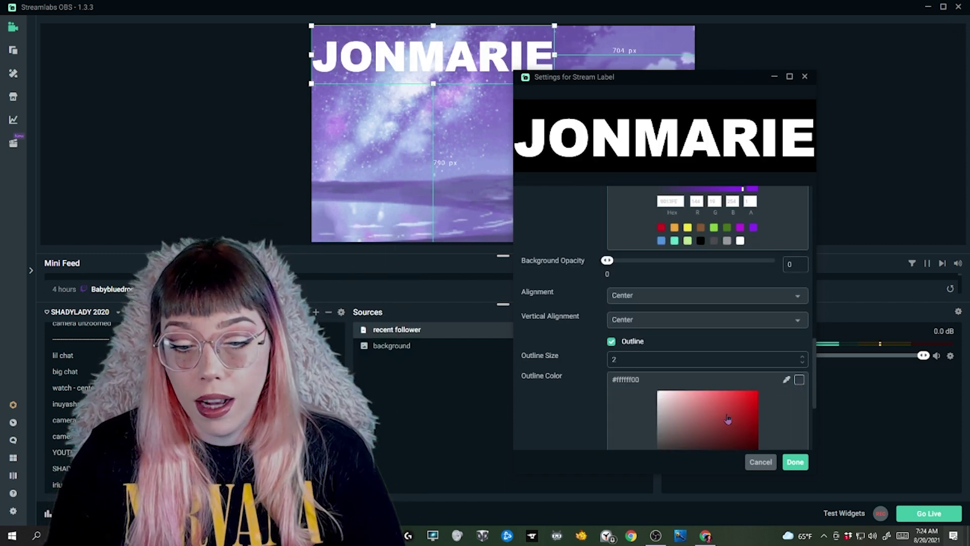
{"action": "scroll", "coordinate": [737, 420], "scroll_direction": "down", "scroll_amount": 3}
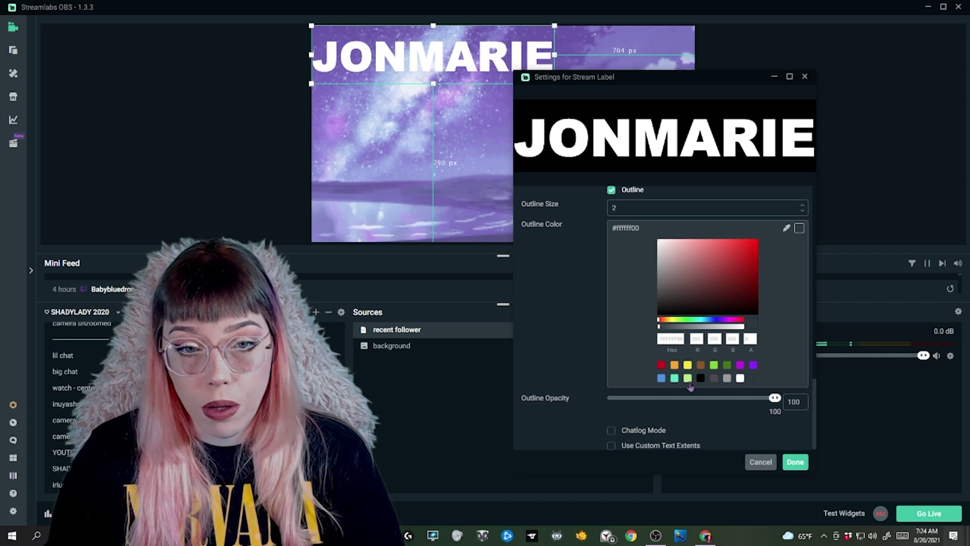
{"action": "left_click", "coordinate": [701, 378]}
{"action": "left_click_drag", "start_coordinate": [747, 292], "coordinate": [761, 298]}
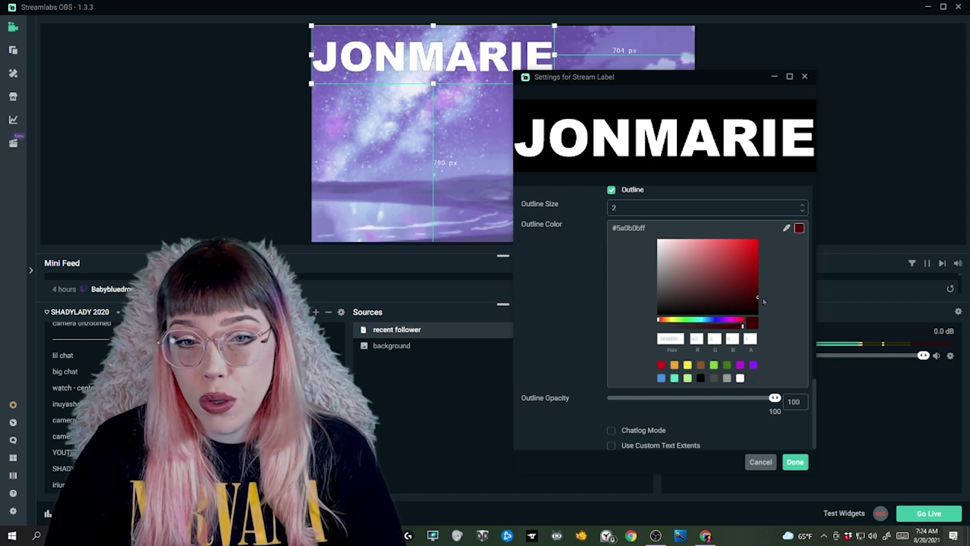
{"action": "left_click", "coordinate": [754, 364]}
{"action": "left_click", "coordinate": [758, 292]}
Try an outline size of 10, set it to 20, and lower the outline opacity to 50.
{"action": "double_click", "coordinate": [627, 212]}
{"action": "type", "text": "10"}
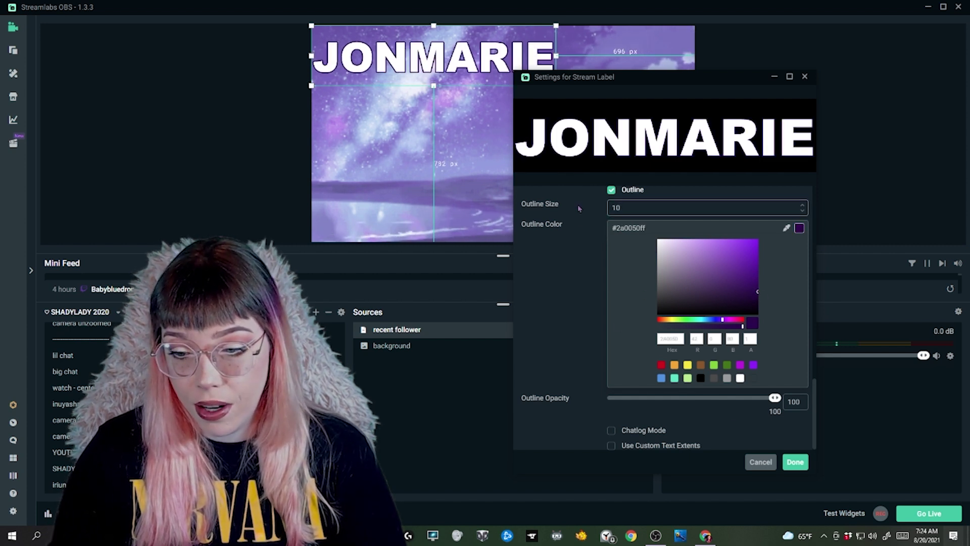
{"action": "double_click", "coordinate": [615, 208]}
{"action": "type", "text": "20"}
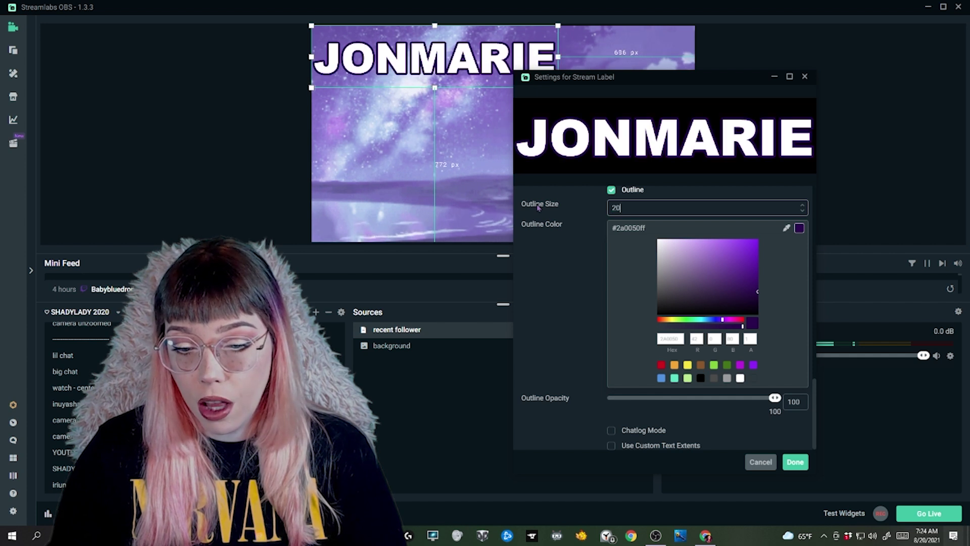
{"action": "scroll", "coordinate": [671, 418], "scroll_direction": "down", "scroll_amount": 1}
{"action": "left_click_drag", "start_coordinate": [755, 399], "coordinate": [696, 399]}
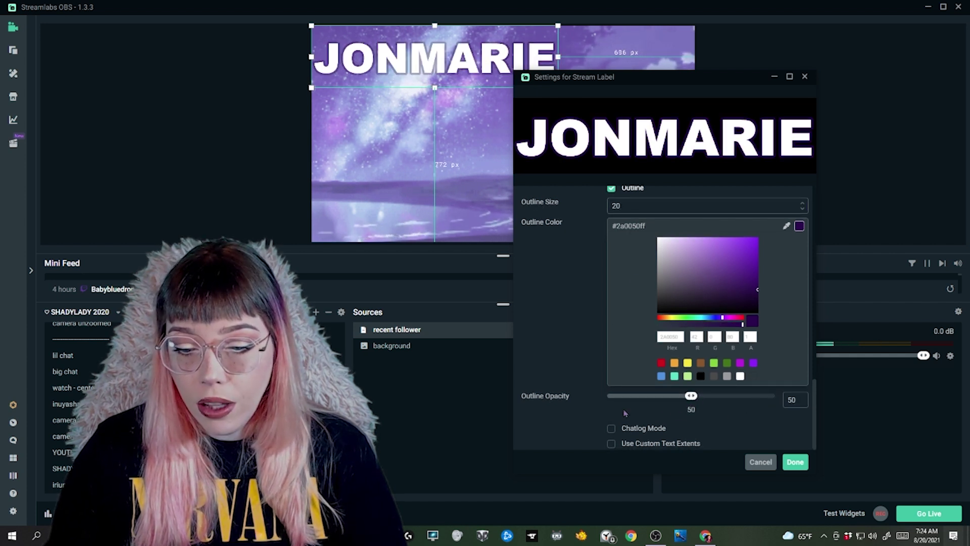
Turn Chatlog Mode on and back off, and enable custom text extents for the label.
{"action": "left_click", "coordinate": [611, 428]}
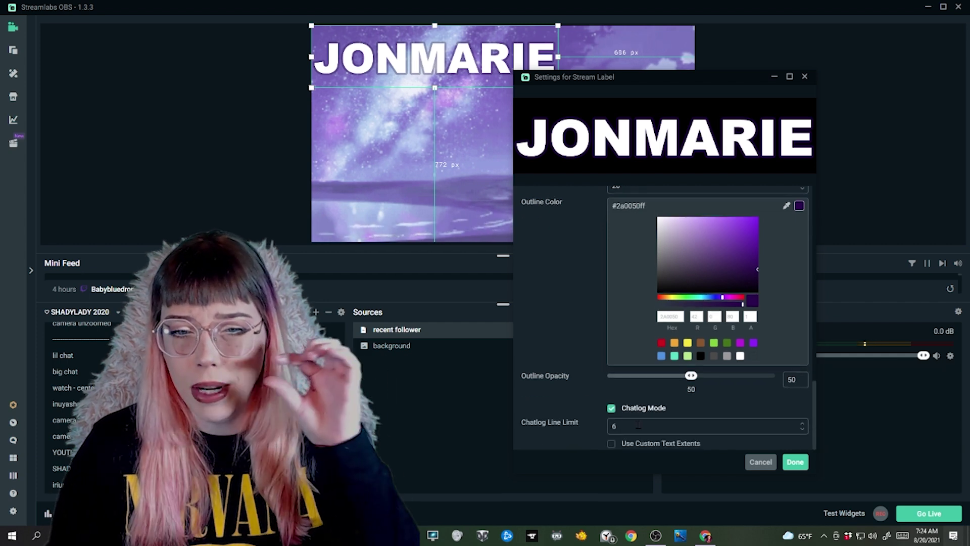
{"action": "left_click", "coordinate": [611, 409]}
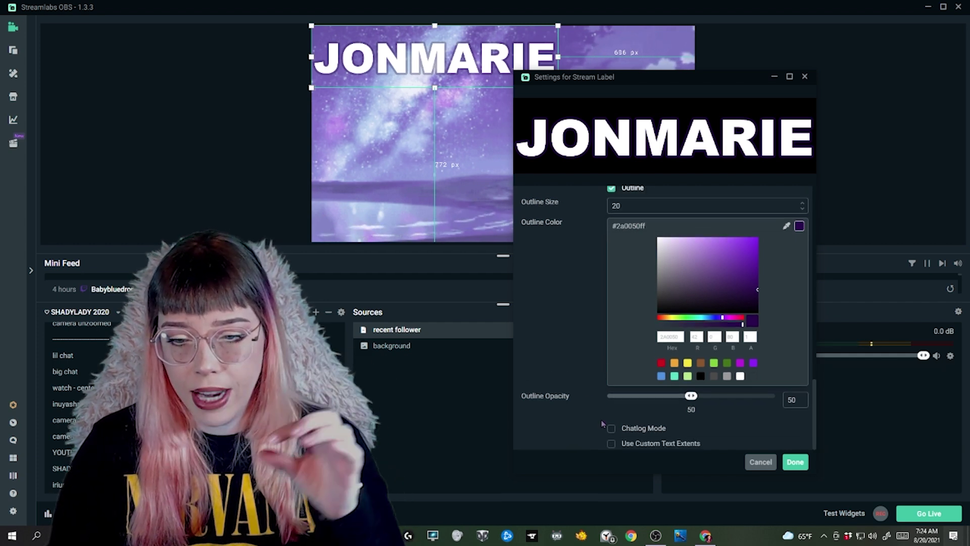
{"action": "left_click", "coordinate": [611, 444]}
{"action": "scroll", "coordinate": [583, 410], "scroll_direction": "down", "scroll_amount": 1}
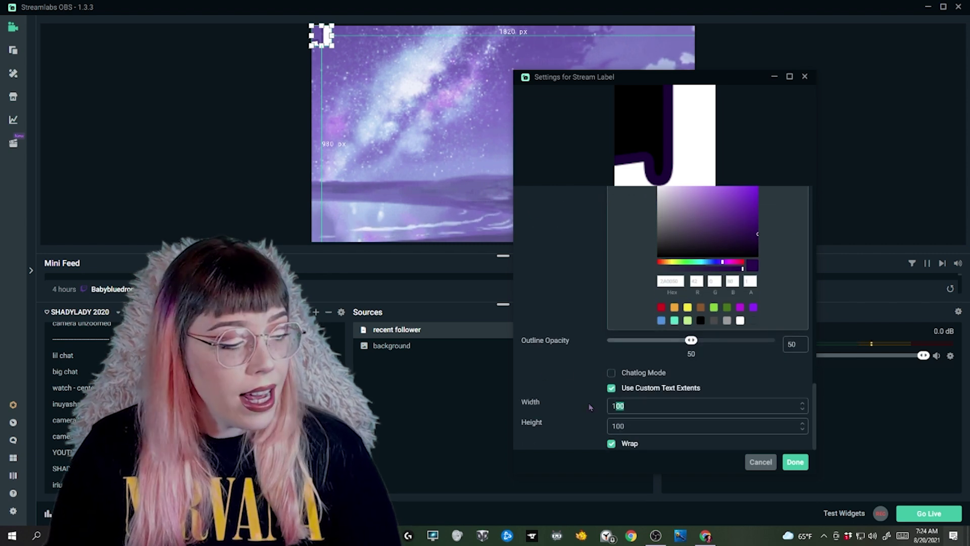
{"action": "scroll", "coordinate": [597, 399], "scroll_direction": "up", "scroll_amount": 2}
{"action": "scroll", "coordinate": [581, 400], "scroll_direction": "down", "scroll_amount": 2}
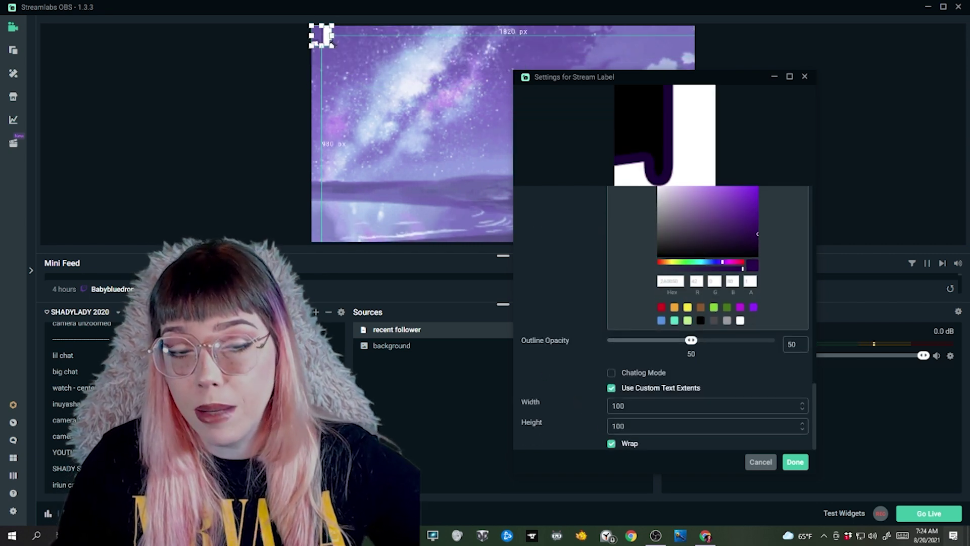
Try custom text widths of 200, 500 and 1500 for the label.
{"action": "left_click", "coordinate": [619, 406]}
{"action": "type", "text": "200"}
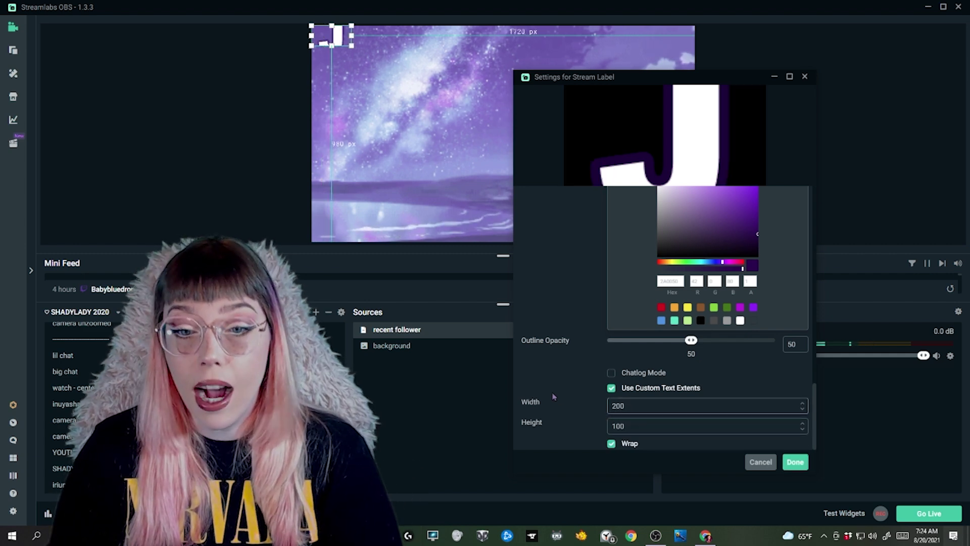
{"action": "key", "text": "ctrl+a"}
{"action": "type", "text": "500"}
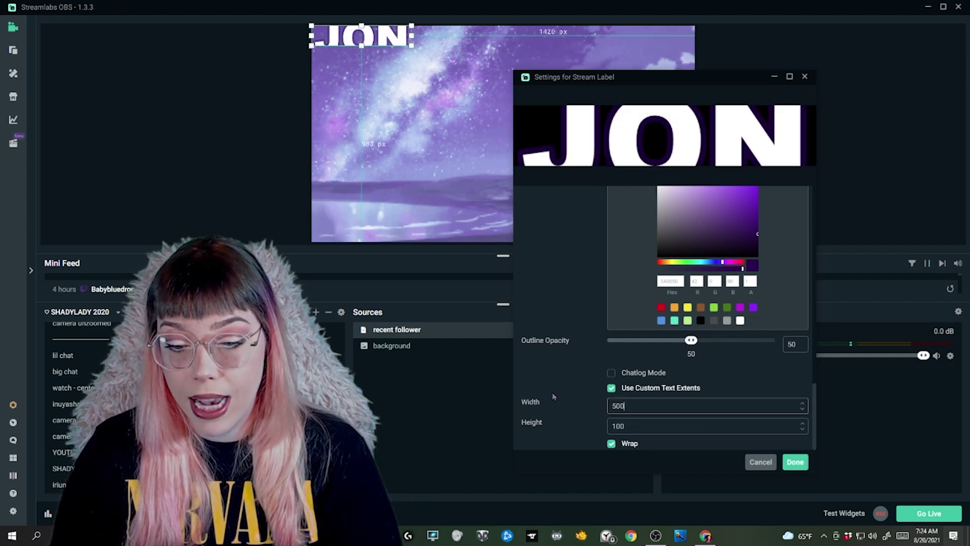
{"action": "key", "text": "ctrl+a"}
{"action": "type", "text": "1500"}
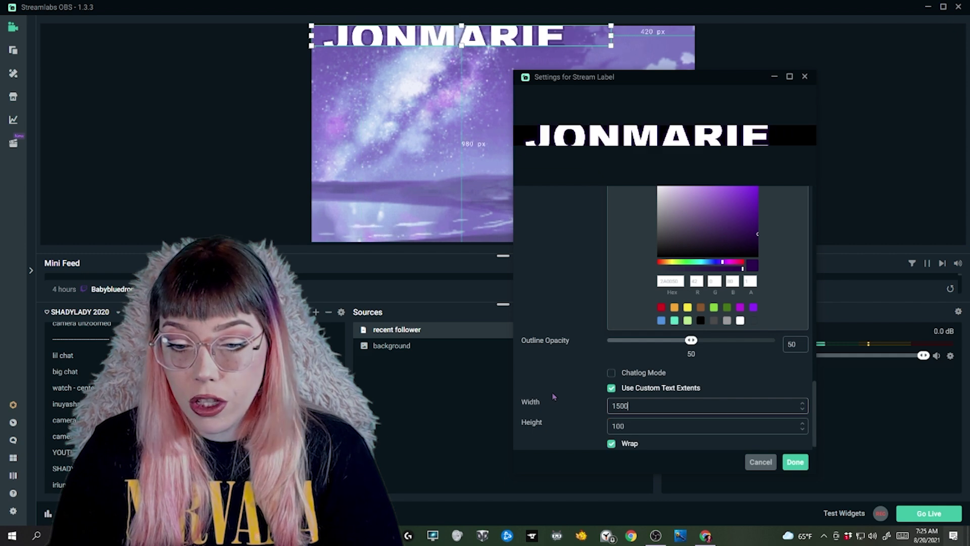
Set the custom text height to 200, and switch text wrapping off and on again.
{"action": "key", "text": "Tab"}
{"action": "type", "text": "200"}
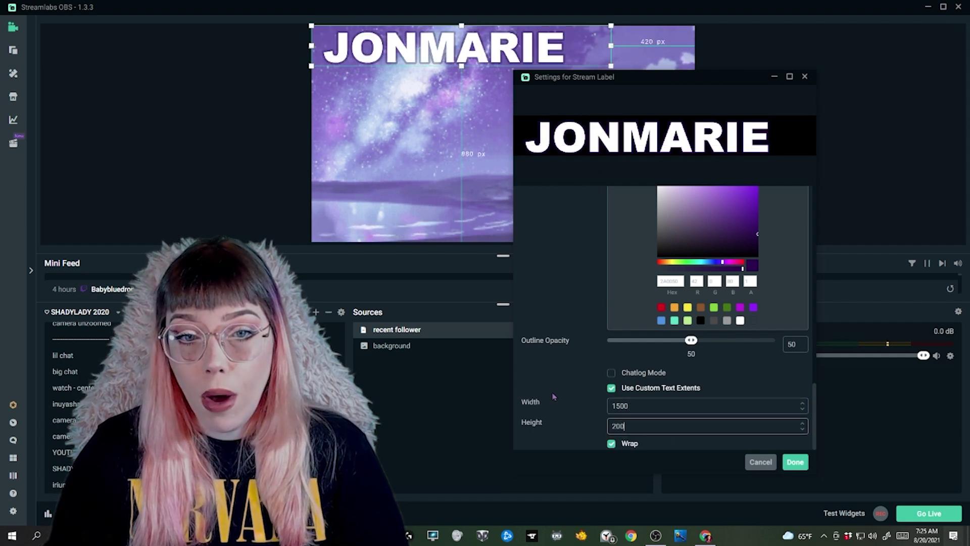
{"action": "left_click", "coordinate": [610, 443]}
{"action": "left_click", "coordinate": [612, 445]}
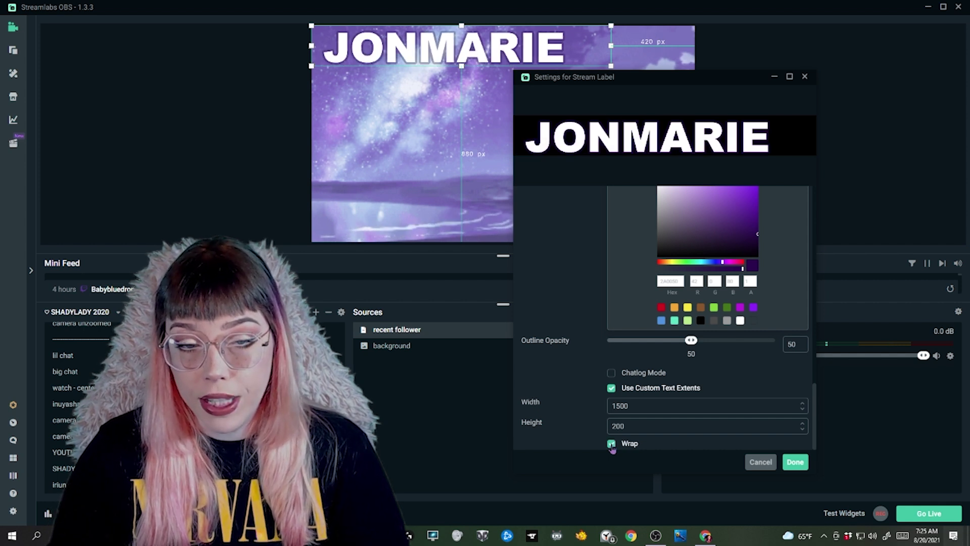
Try custom text extents of 200 wide by 500 high with and without wrapping, and leave Wrap off.
{"action": "type", "text": "200"}
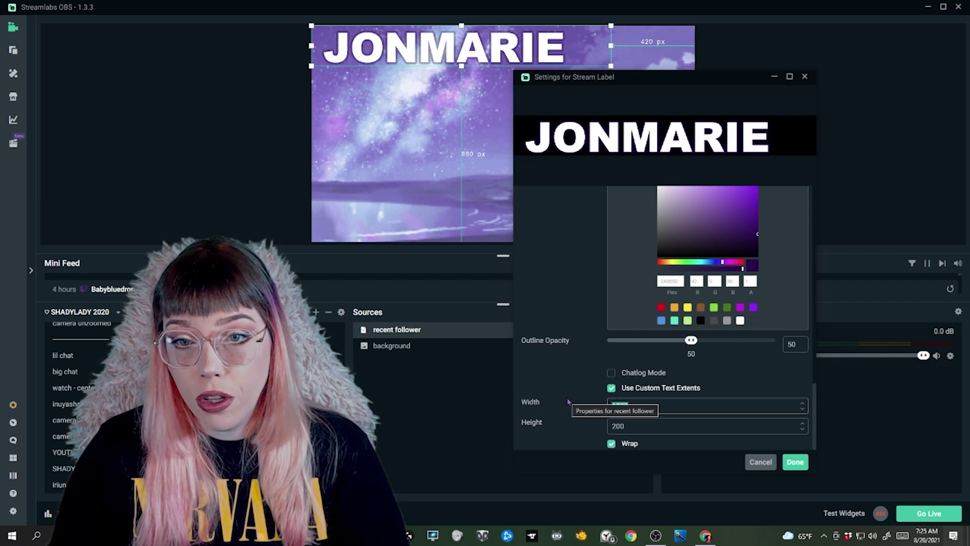
{"action": "key", "text": "Tab"}
{"action": "type", "text": "500"}
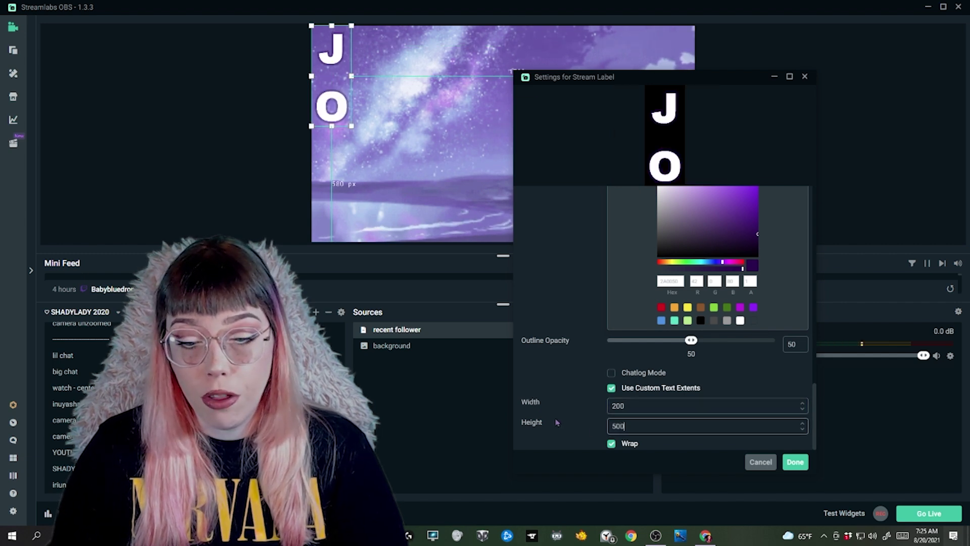
{"action": "left_click", "coordinate": [611, 444]}
{"action": "left_click", "coordinate": [613, 444]}
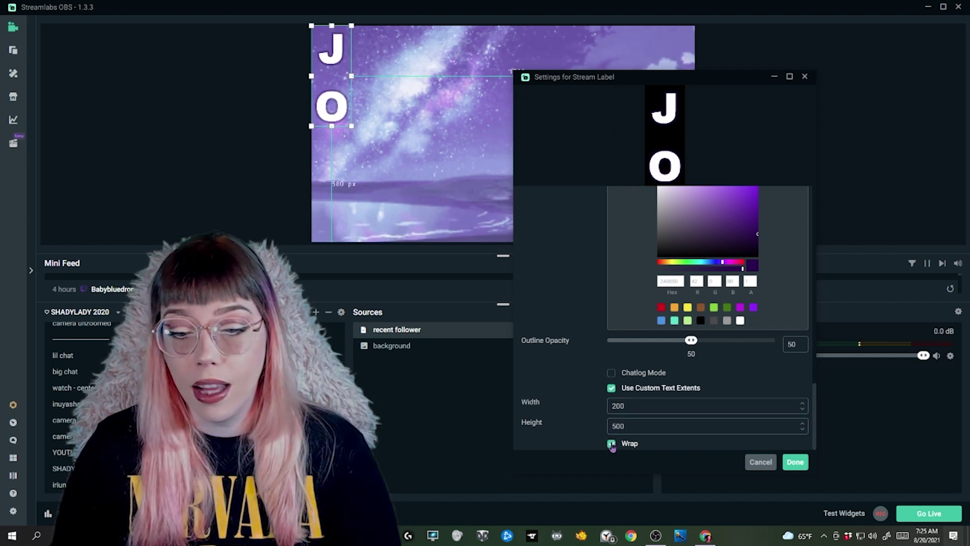
{"action": "left_click", "coordinate": [611, 444]}
Try a custom text width of 1500, and set the extents to 2000 wide by 300 high.
{"action": "left_click", "coordinate": [538, 405]}
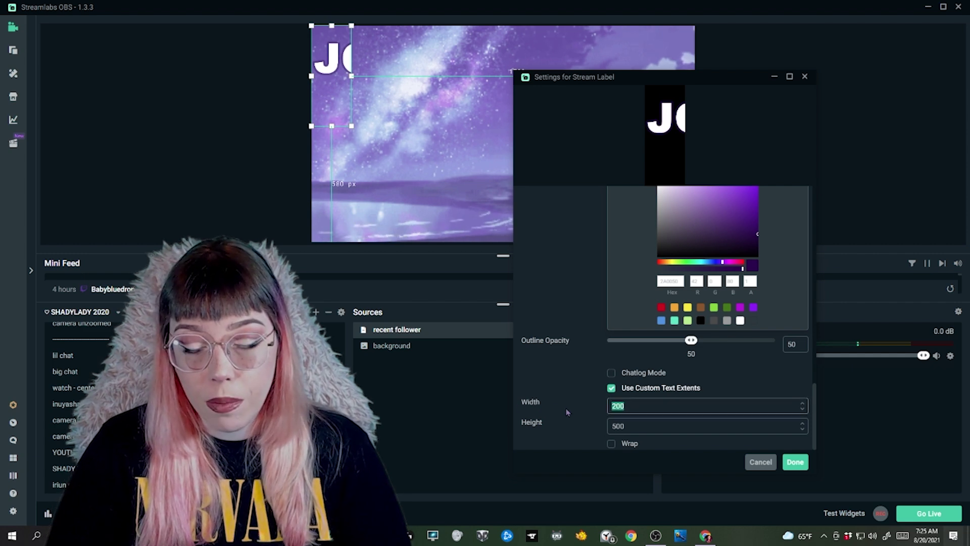
{"action": "type", "text": "1500"}
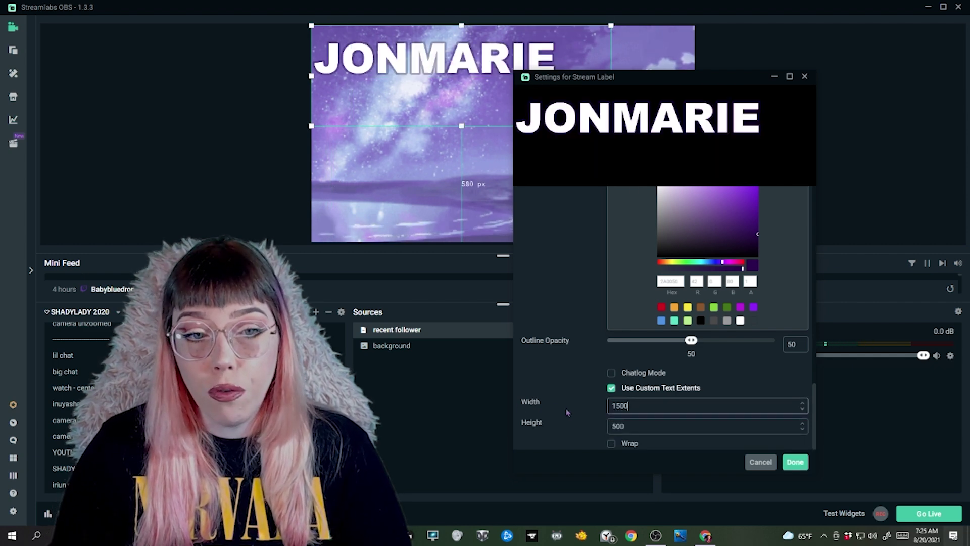
{"action": "left_click", "coordinate": [651, 424]}
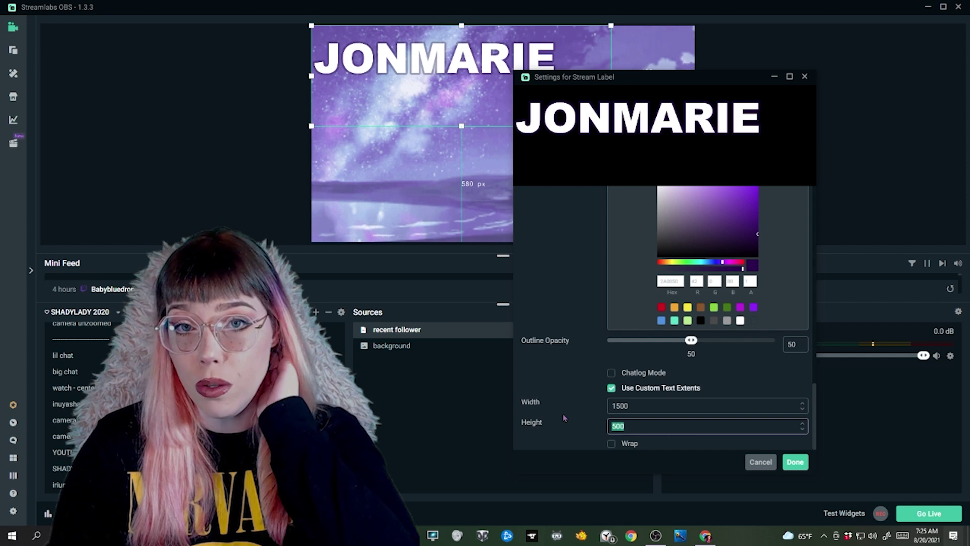
{"action": "type", "text": "300"}
{"action": "key", "text": "shift+Tab"}
{"action": "type", "text": "2000"}
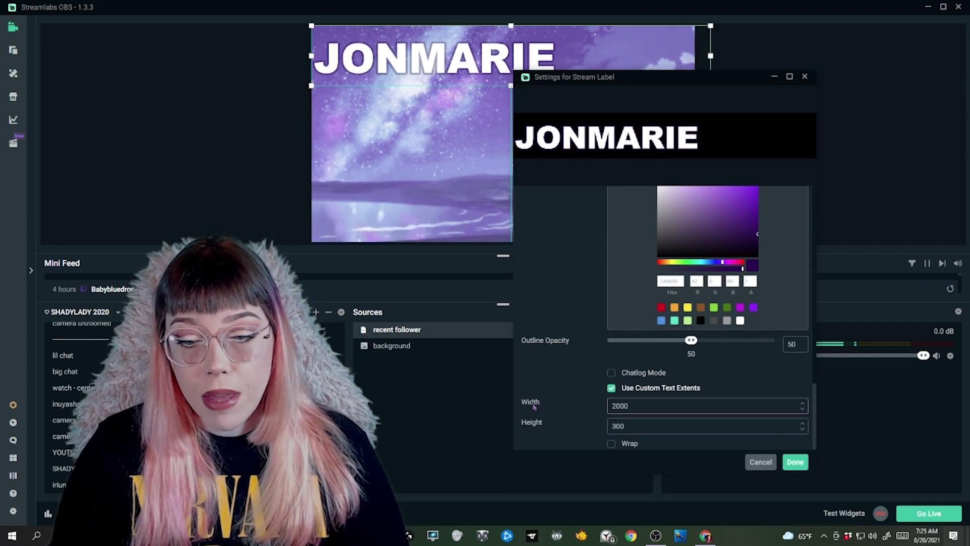
Set the label's custom text width to 1500.
{"action": "key", "text": "ctrl+a"}
{"action": "type", "text": "1500"}
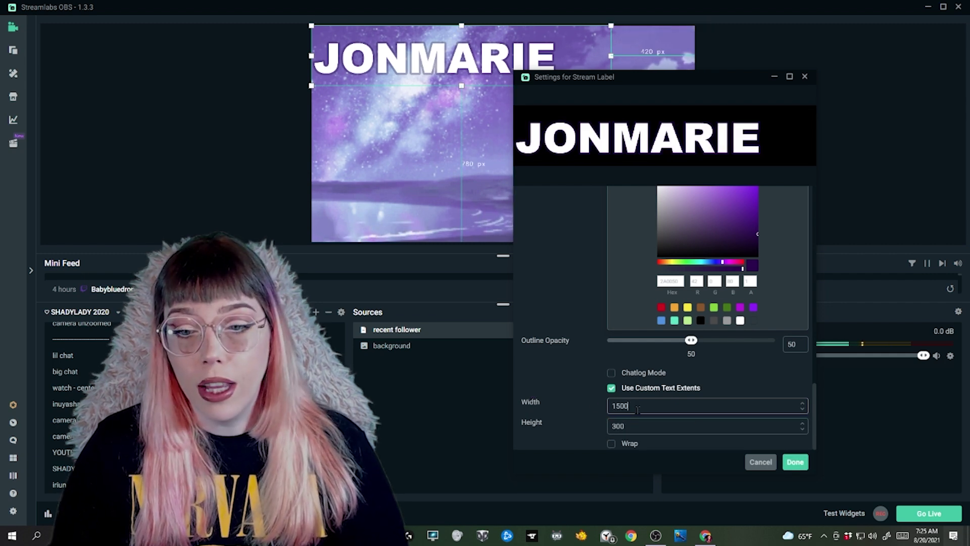
Try the horizontal alignment options for the label, and try its vertical alignment at Bottom and Top.
{"action": "scroll", "coordinate": [578, 417], "scroll_direction": "up", "scroll_amount": 5}
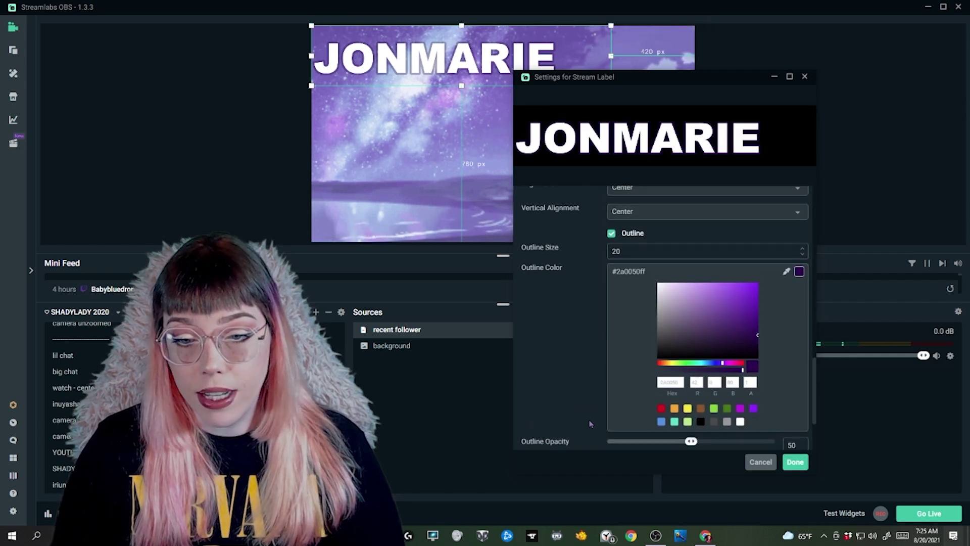
{"action": "scroll", "coordinate": [594, 407], "scroll_direction": "up", "scroll_amount": 2}
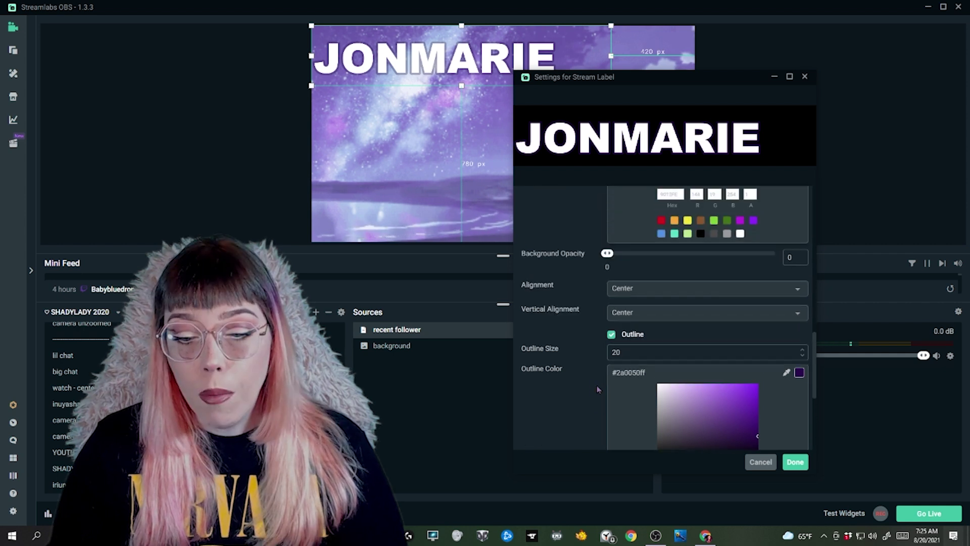
{"action": "left_click", "coordinate": [642, 294]}
{"action": "left_click", "coordinate": [644, 310]}
{"action": "left_click", "coordinate": [649, 296]}
{"action": "left_click", "coordinate": [640, 329]}
{"action": "left_click", "coordinate": [639, 293]}
{"action": "left_click", "coordinate": [633, 344]}
{"action": "left_click", "coordinate": [640, 306]}
{"action": "left_click", "coordinate": [640, 297]}
{"action": "left_click", "coordinate": [641, 306]}
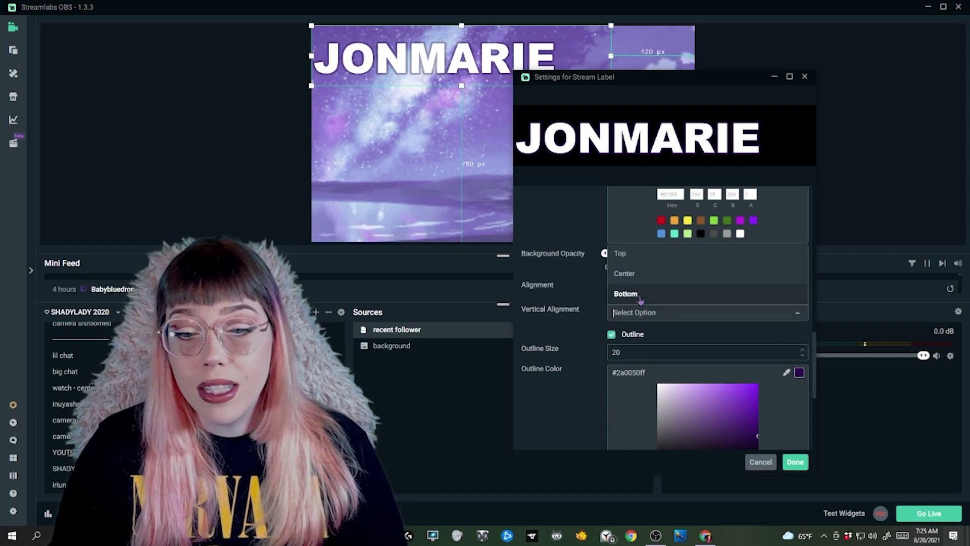
{"action": "left_click", "coordinate": [632, 254]}
Turn off custom text extents for the recent follower label.
{"action": "scroll", "coordinate": [588, 343], "scroll_direction": "up", "scroll_amount": 5}
{"action": "scroll", "coordinate": [588, 343], "scroll_direction": "up", "scroll_amount": 8}
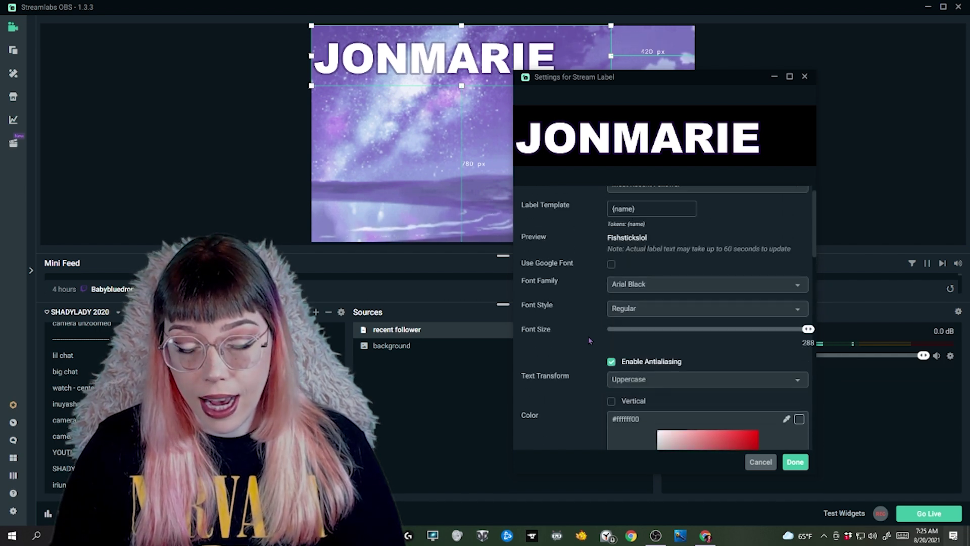
{"action": "scroll", "coordinate": [589, 340], "scroll_direction": "up", "scroll_amount": 2}
{"action": "scroll", "coordinate": [590, 341], "scroll_direction": "down", "scroll_amount": 15}
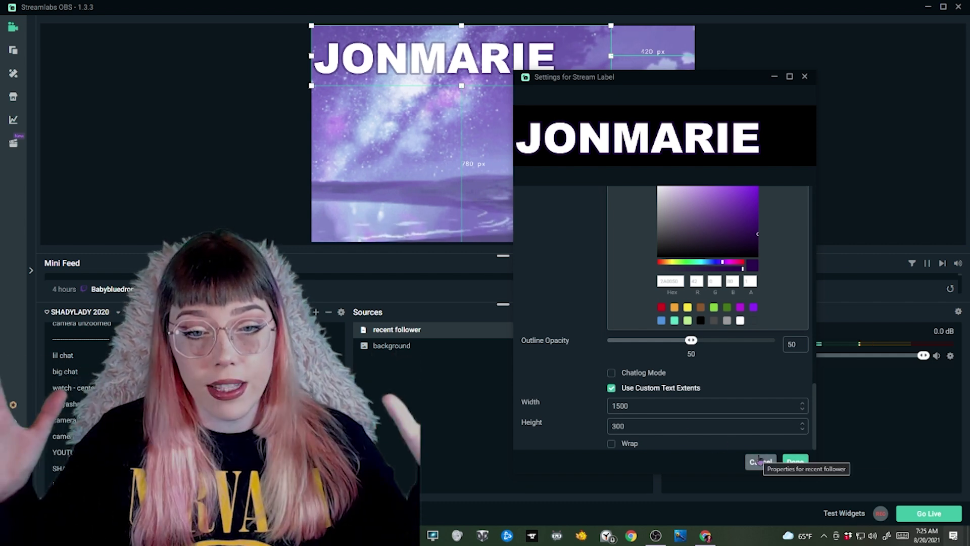
{"action": "left_click", "coordinate": [612, 388]}
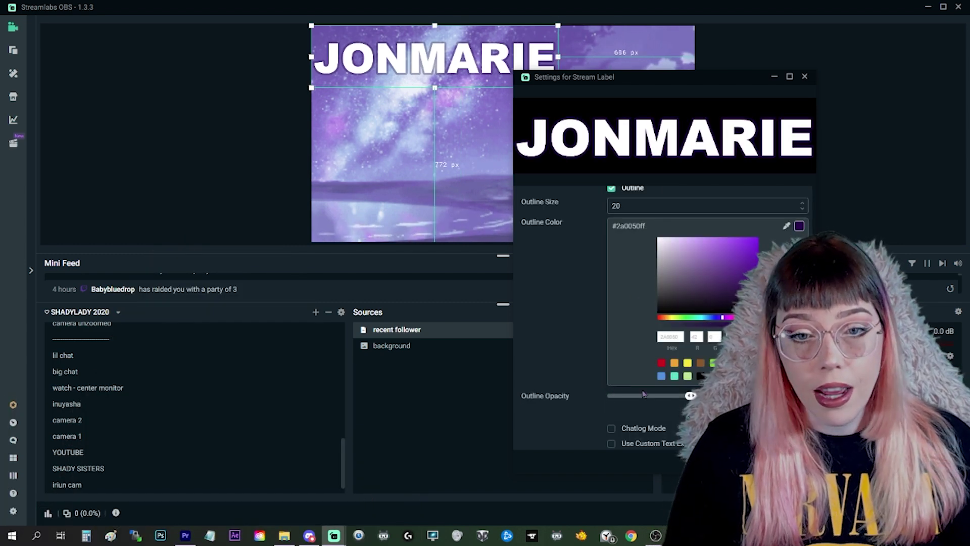
{"action": "scroll", "coordinate": [591, 288], "scroll_direction": "up", "scroll_amount": 1}
{"action": "scroll", "coordinate": [587, 292], "scroll_direction": "down", "scroll_amount": 1}
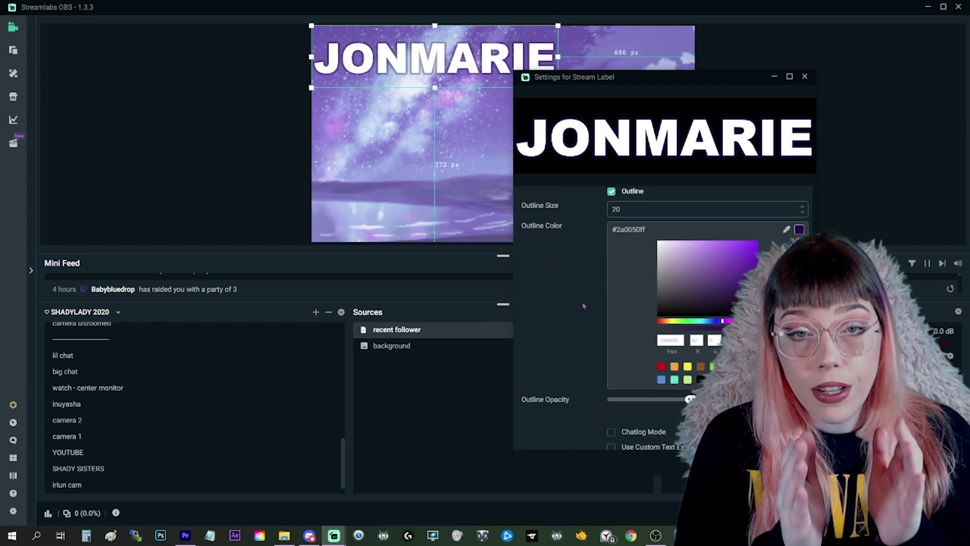
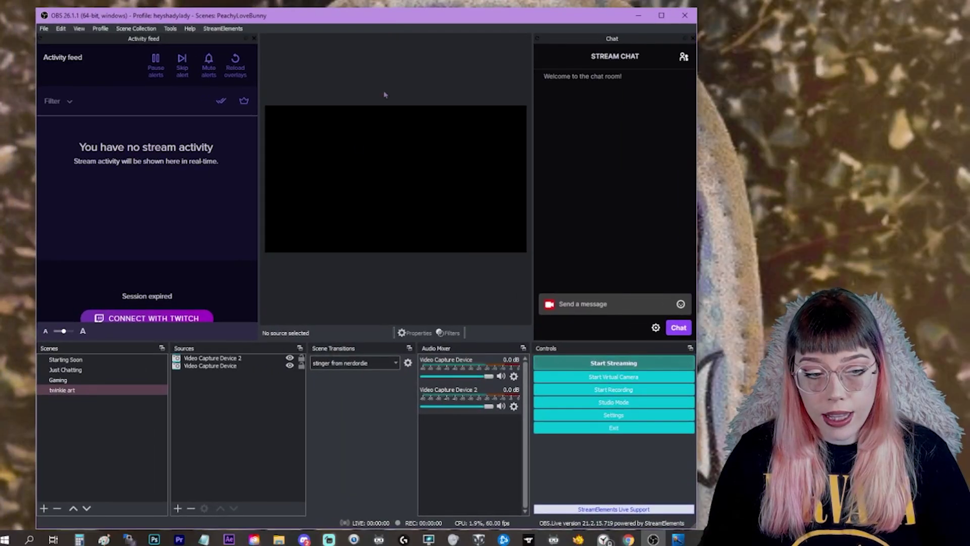
Switch to OBS Studio and open the choice of source types for adding a source to the twinkie art scene.
{"action": "left_click", "coordinate": [299, 359]}
{"action": "left_click", "coordinate": [263, 425]}
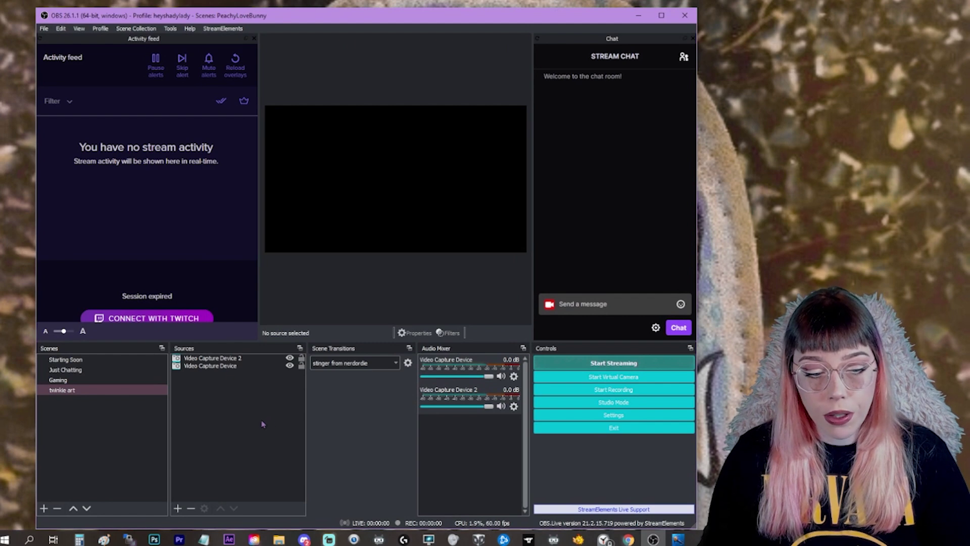
{"action": "left_click", "coordinate": [178, 509]}
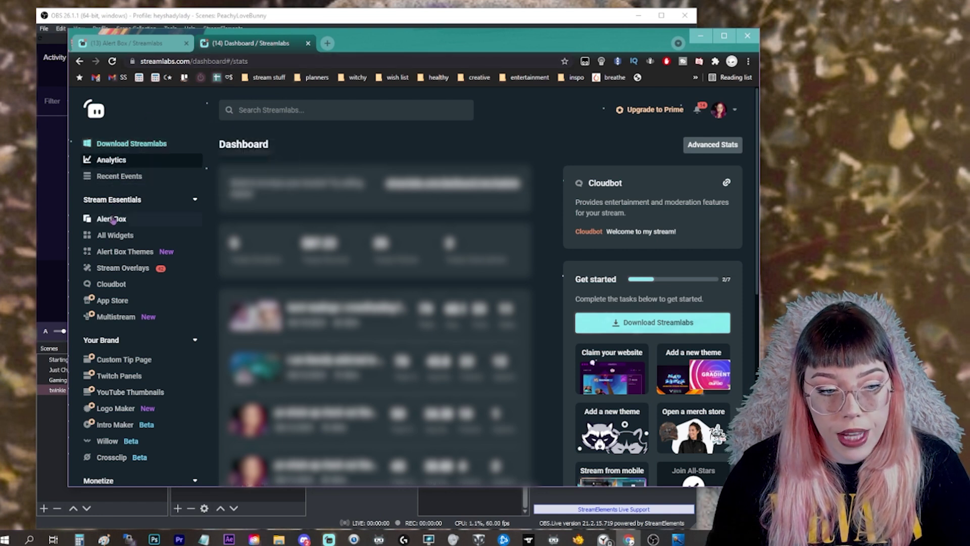
Switch to the Streamlabs dashboard in the browser and open the Stream Labels page from the widget gallery.
{"action": "left_click", "coordinate": [112, 238]}
{"action": "scroll", "coordinate": [488, 210], "scroll_direction": "down", "scroll_amount": 2}
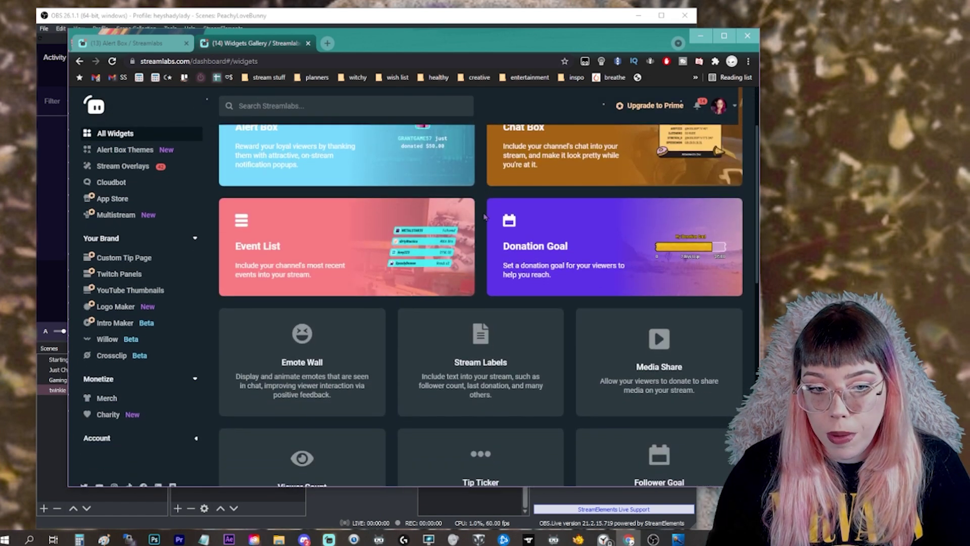
{"action": "scroll", "coordinate": [486, 217], "scroll_direction": "down", "scroll_amount": 1}
{"action": "left_click", "coordinate": [479, 319]}
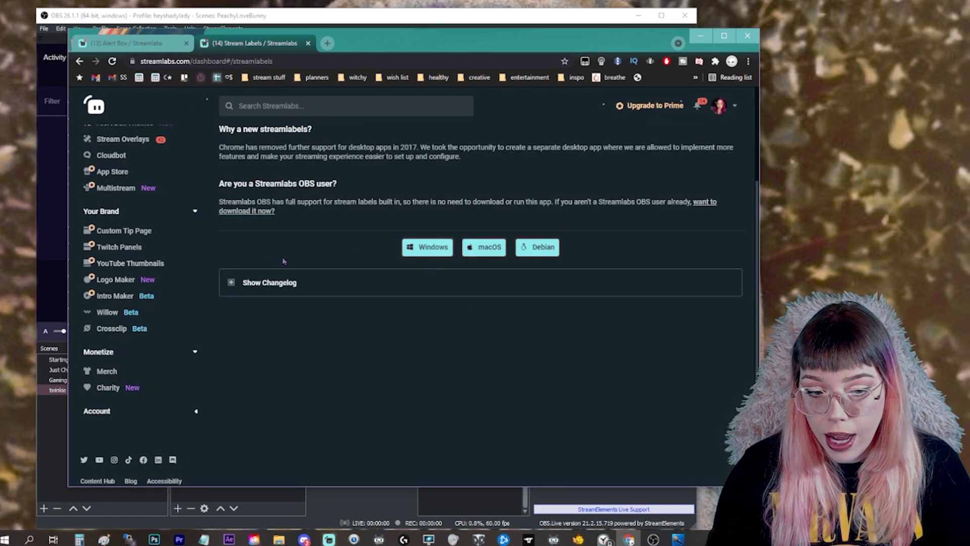
Download the Windows version of Stream Labels and run its setup file.
{"action": "scroll", "coordinate": [273, 192], "scroll_direction": "up", "scroll_amount": 3}
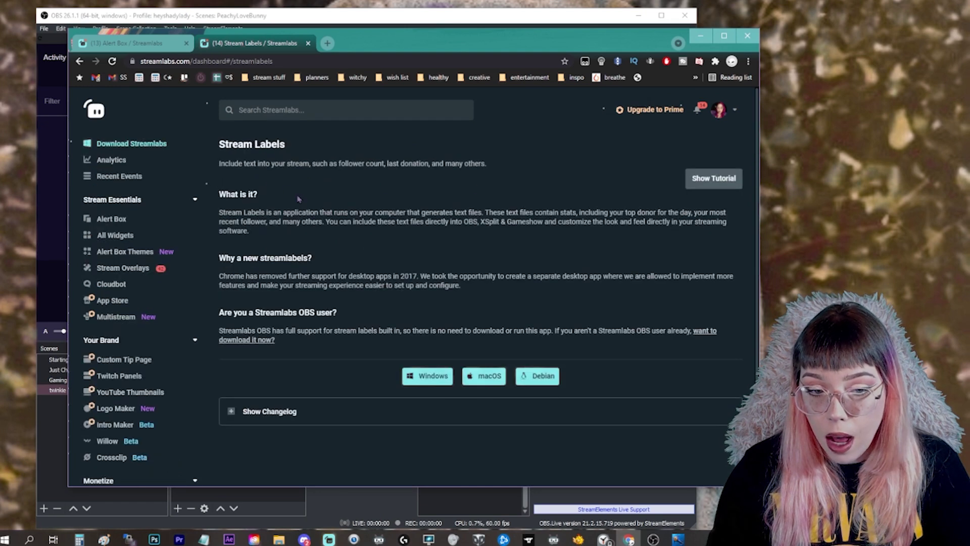
{"action": "left_click", "coordinate": [420, 372]}
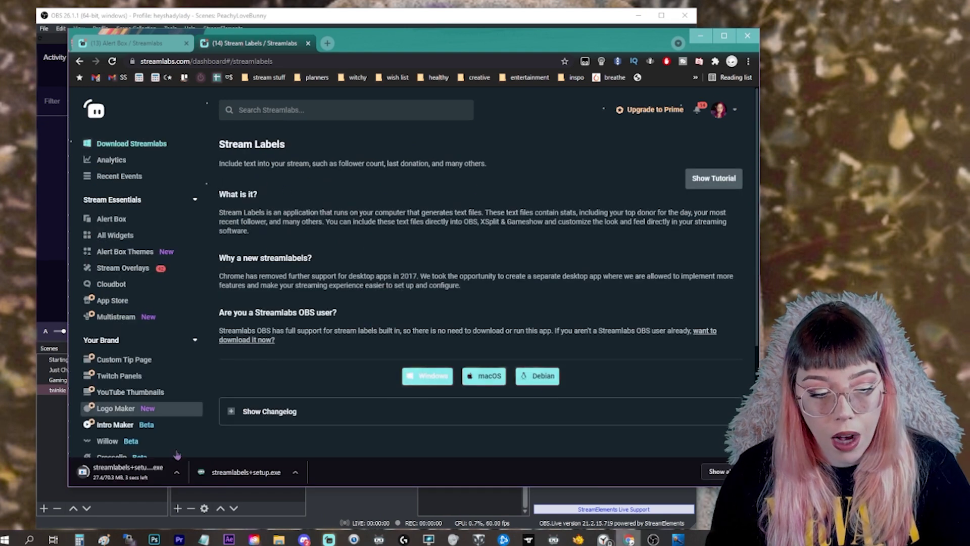
{"action": "left_click", "coordinate": [156, 480]}
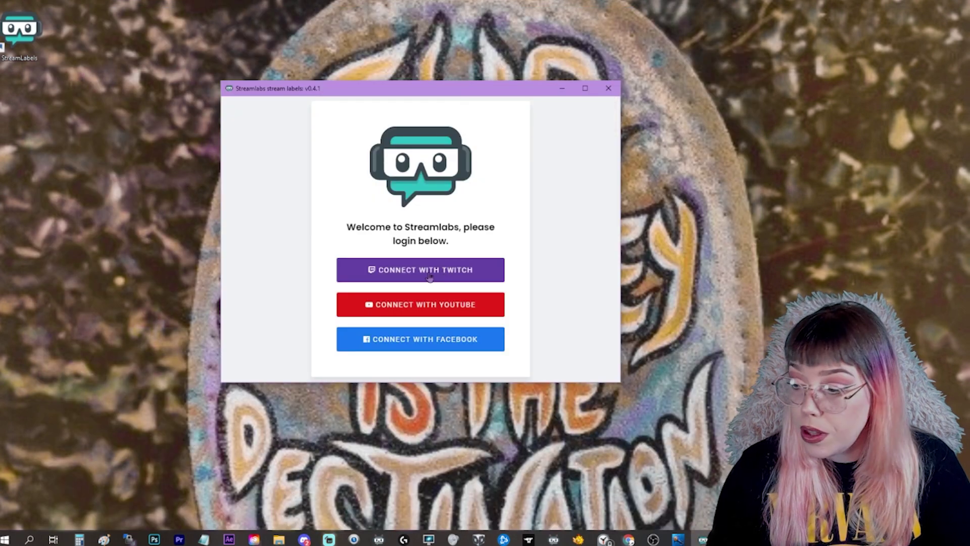
Connect the Stream Labels app with Twitch, review the requested permissions and authorize Streamlabs to access the account.
{"action": "left_click", "coordinate": [429, 276]}
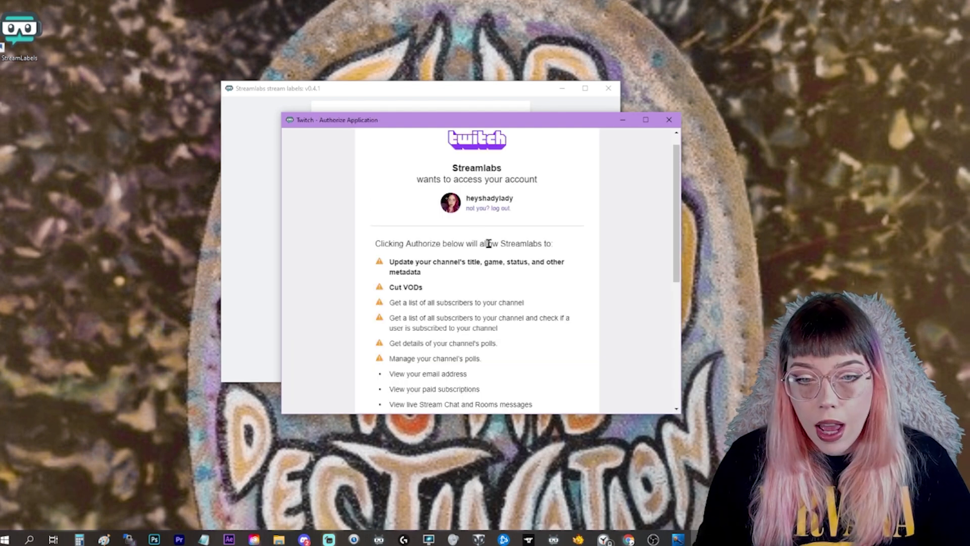
{"action": "scroll", "coordinate": [475, 253], "scroll_direction": "down", "scroll_amount": 3}
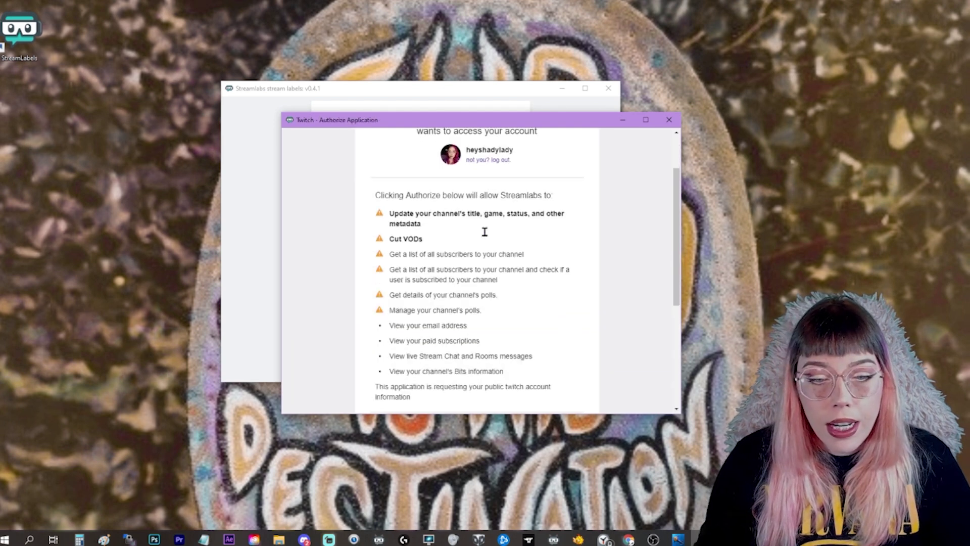
{"action": "scroll", "coordinate": [476, 289], "scroll_direction": "down", "scroll_amount": 2}
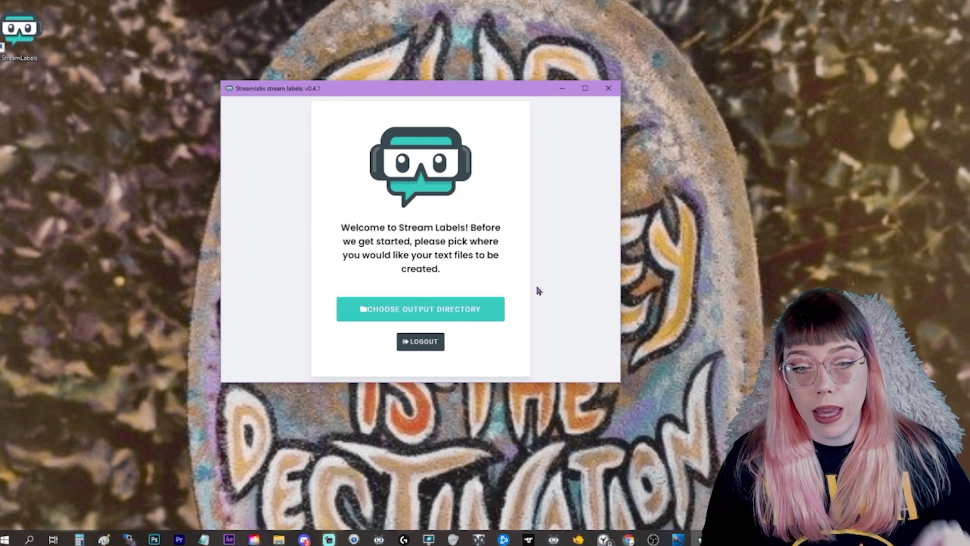
Choose the Documents folder as the output directory for the Stream Labels text files.
{"action": "left_click", "coordinate": [435, 309]}
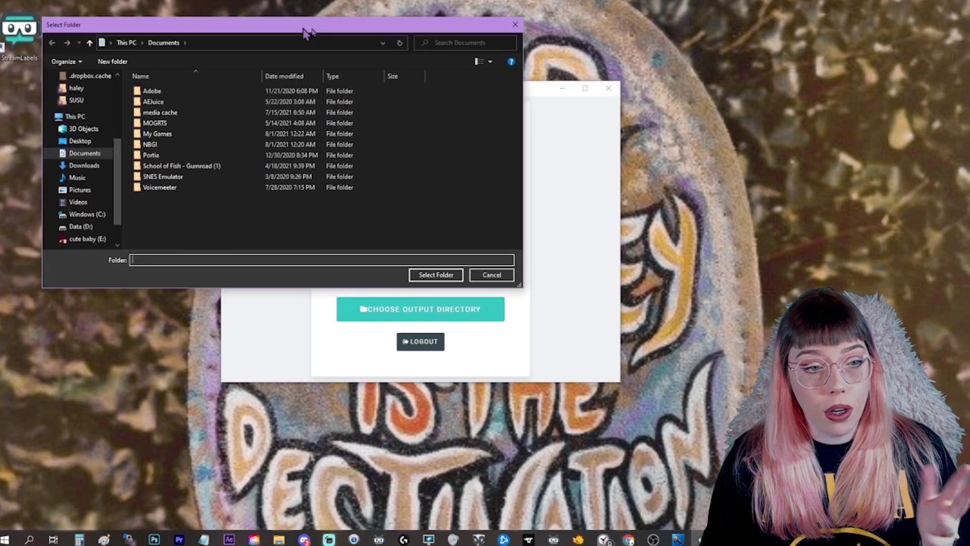
{"action": "left_click", "coordinate": [110, 154]}
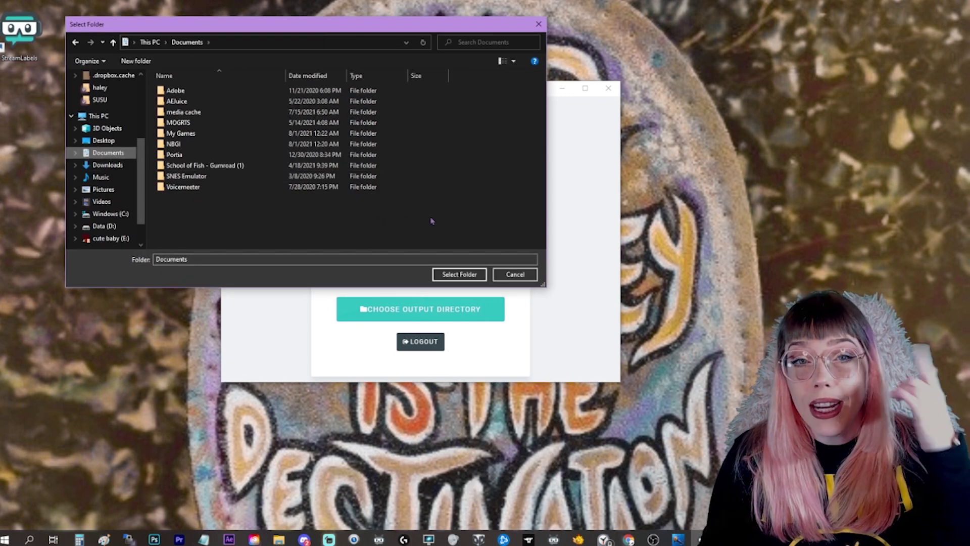
{"action": "left_click", "coordinate": [437, 274]}
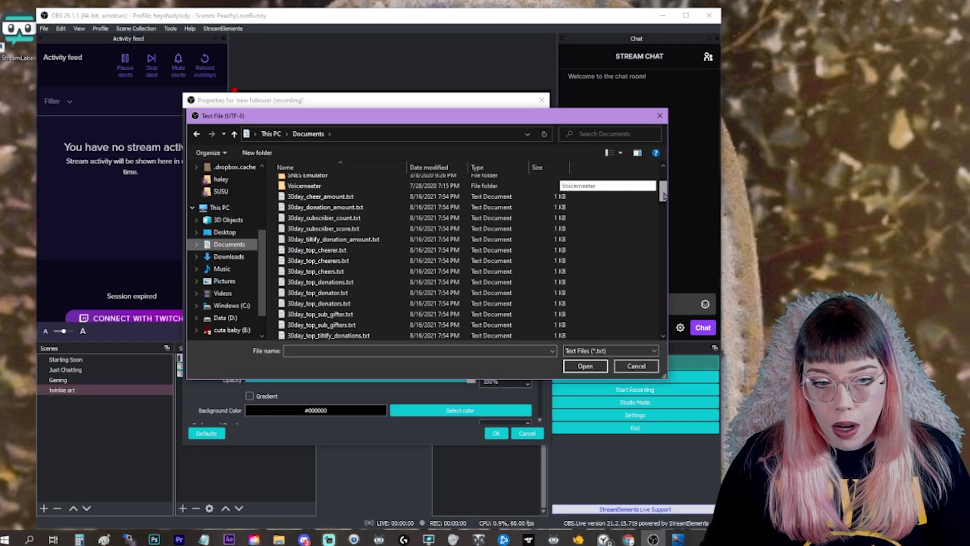
In the OBS text file chooser, look through the label files in Documents and create a new folder there named STREAMLABELS.
{"action": "left_click_drag", "start_coordinate": [665, 188], "coordinate": [666, 181]}
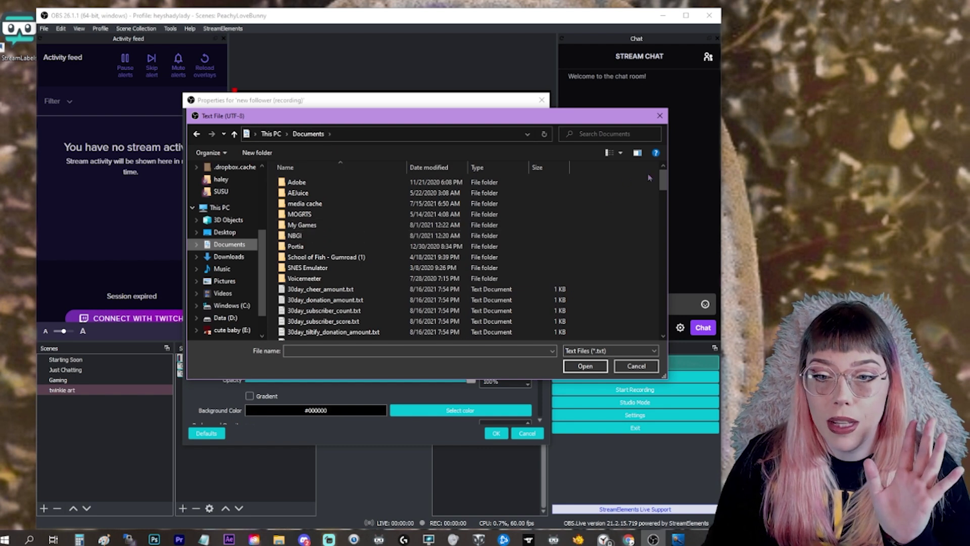
{"action": "mouse_move", "coordinate": [663, 182]}
{"action": "left_mouse_down"}
{"action": "mouse_move", "coordinate": [679, 329]}
{"action": "mouse_move", "coordinate": [666, 175]}
{"action": "left_mouse_up"}
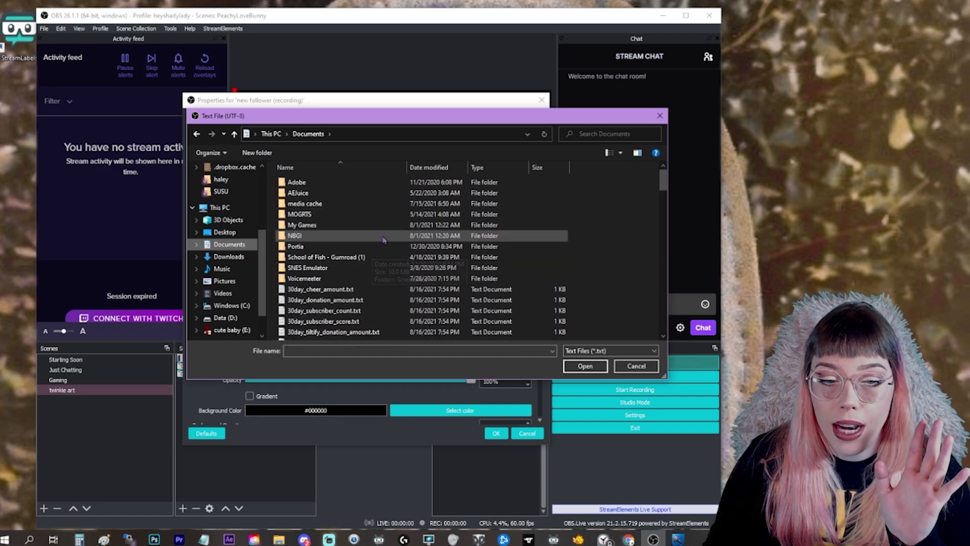
{"action": "right_click", "coordinate": [268, 237]}
{"action": "mouse_move", "coordinate": [354, 358]}
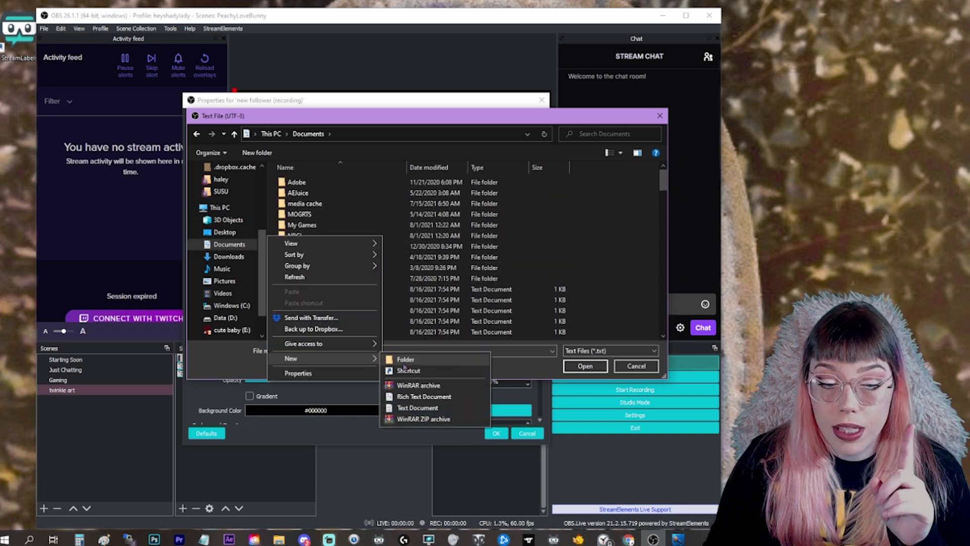
{"action": "left_click", "coordinate": [406, 359]}
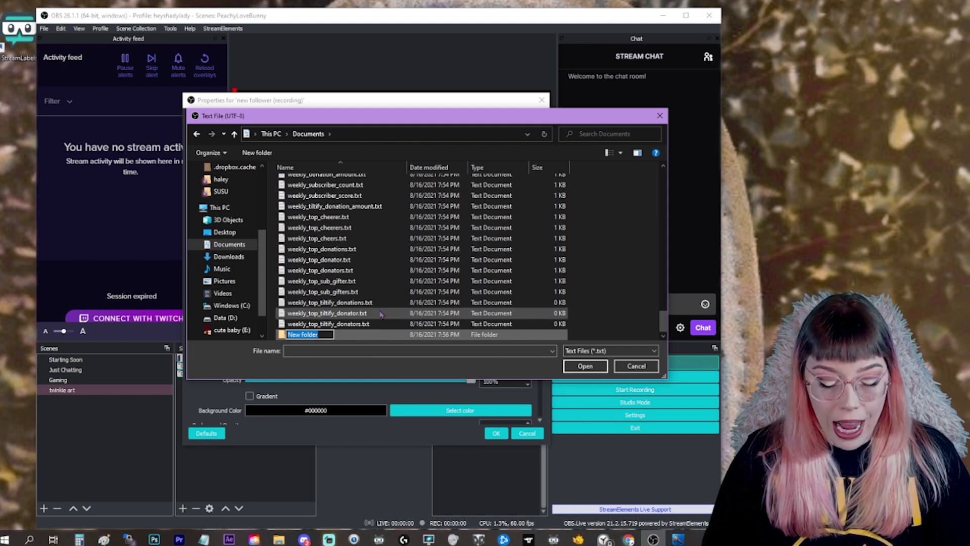
{"action": "type", "text": "STREAMLABELS"}
{"action": "key", "text": "Return"}
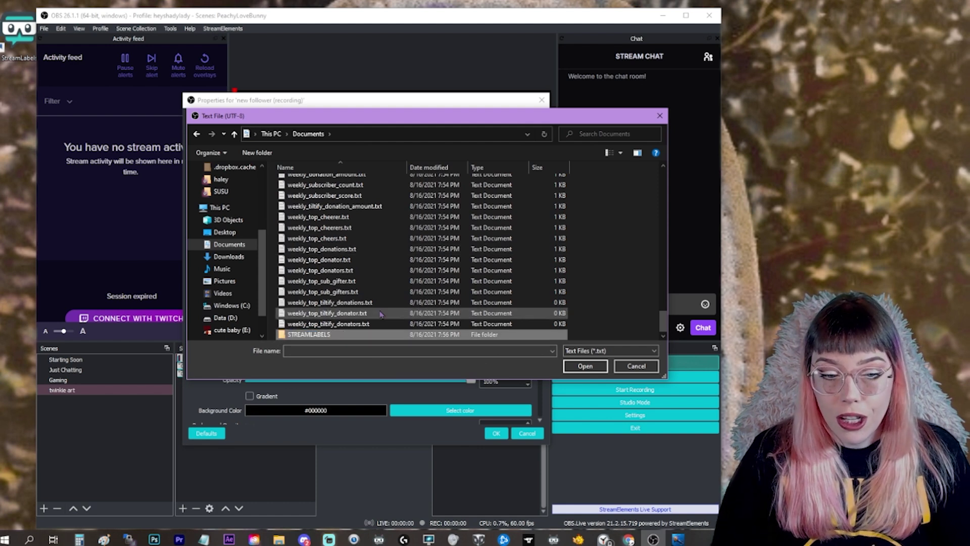
{"action": "scroll", "coordinate": [366, 251], "scroll_direction": "up", "scroll_amount": 10}
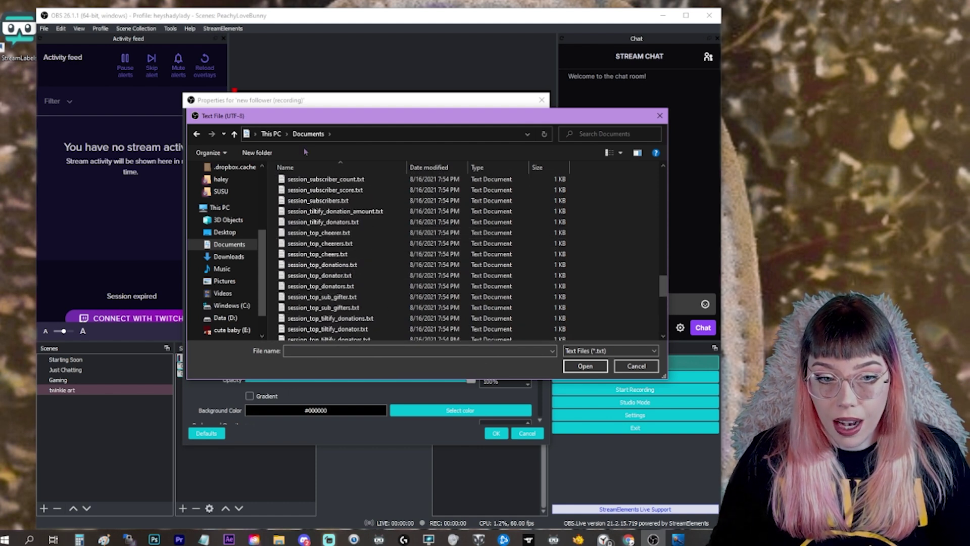
{"action": "scroll", "coordinate": [403, 314], "scroll_direction": "down", "scroll_amount": 10}
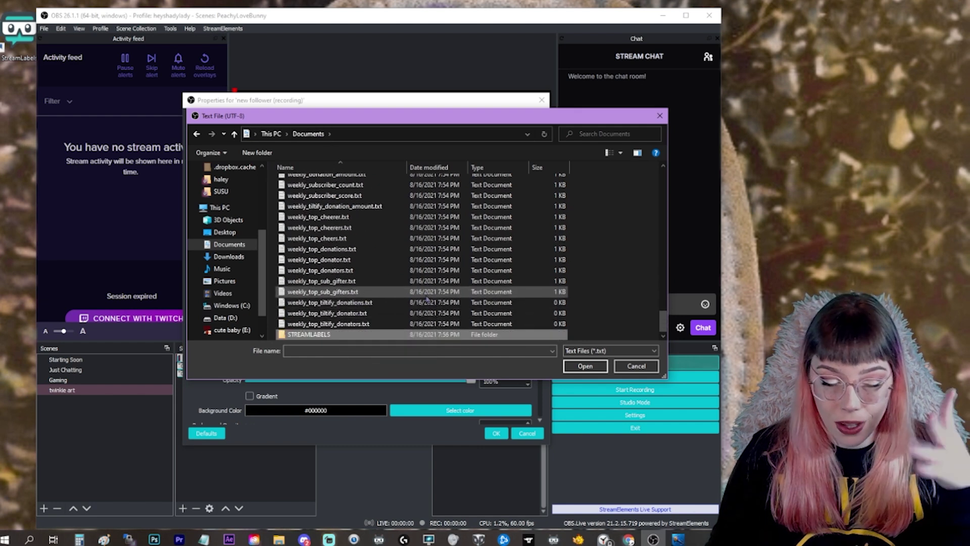
{"action": "left_click", "coordinate": [354, 324]}
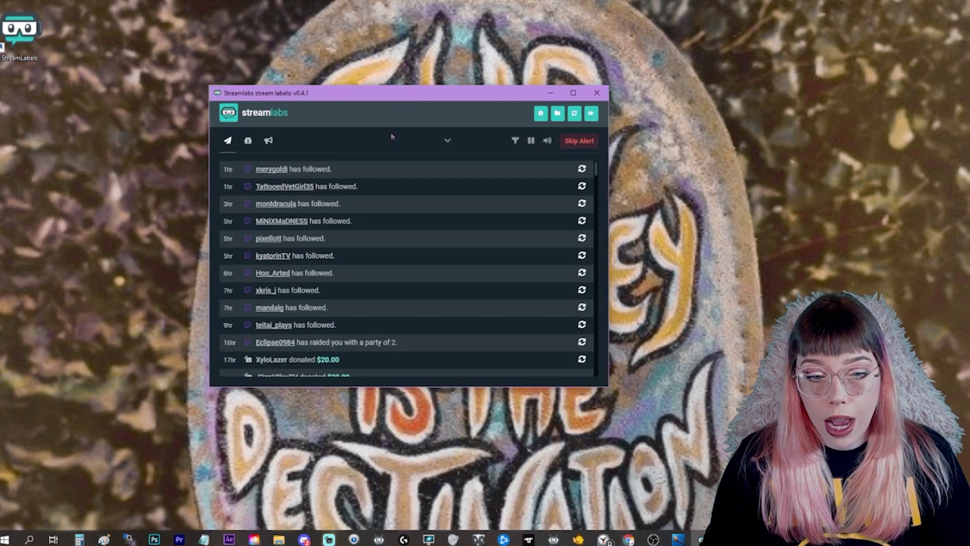
Look over the recent events and the event filter options in the Stream Labels app, and close its window.
{"action": "scroll", "coordinate": [422, 283], "scroll_direction": "down", "scroll_amount": 5}
{"action": "scroll", "coordinate": [449, 256], "scroll_direction": "up", "scroll_amount": 5}
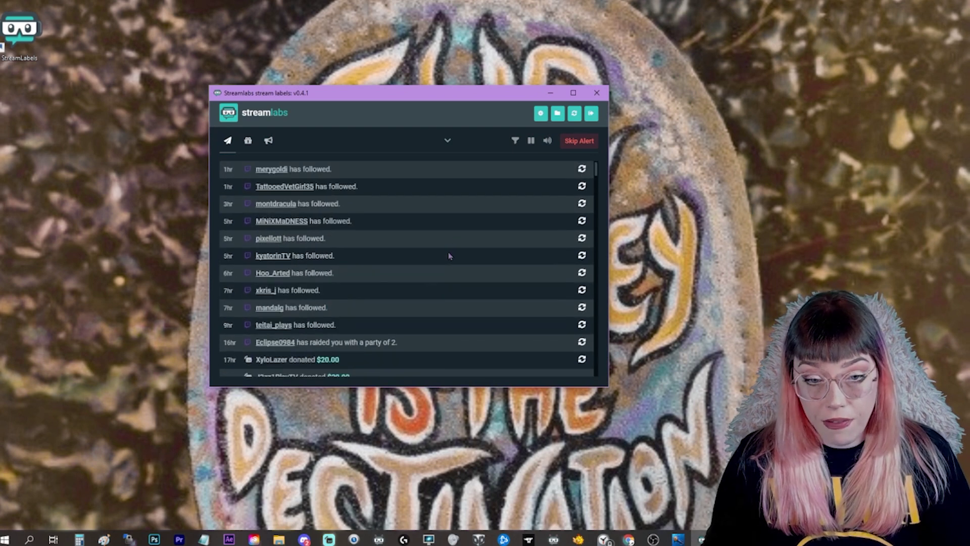
{"action": "left_click", "coordinate": [515, 141]}
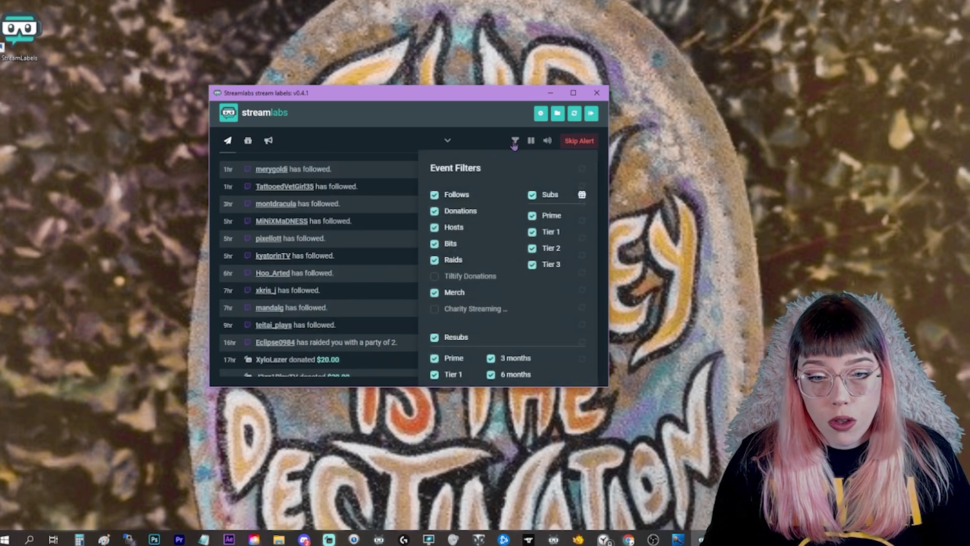
{"action": "scroll", "coordinate": [497, 286], "scroll_direction": "down", "scroll_amount": 3}
{"action": "scroll", "coordinate": [426, 244], "scroll_direction": "up", "scroll_amount": 3}
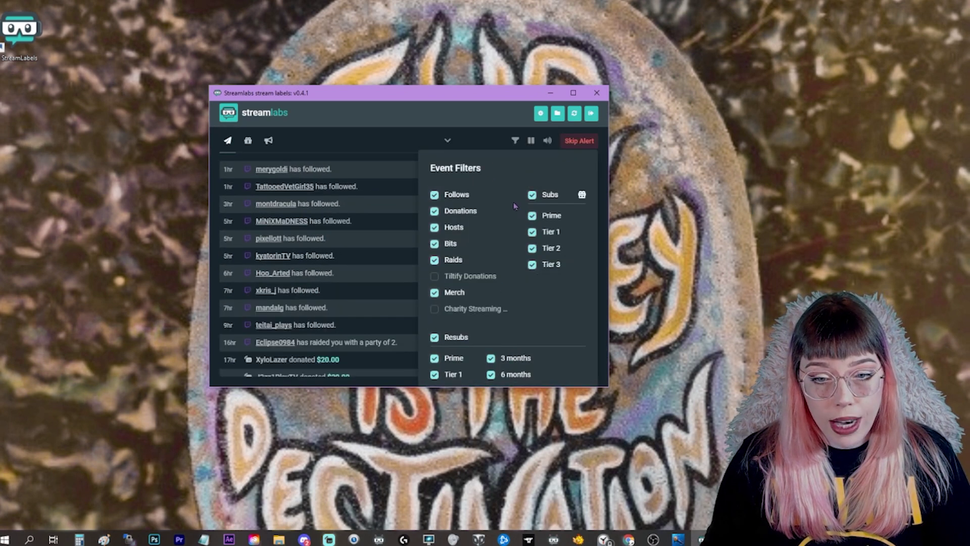
{"action": "left_click", "coordinate": [515, 142]}
{"action": "left_click_drag", "start_coordinate": [399, 96], "coordinate": [527, 65]}
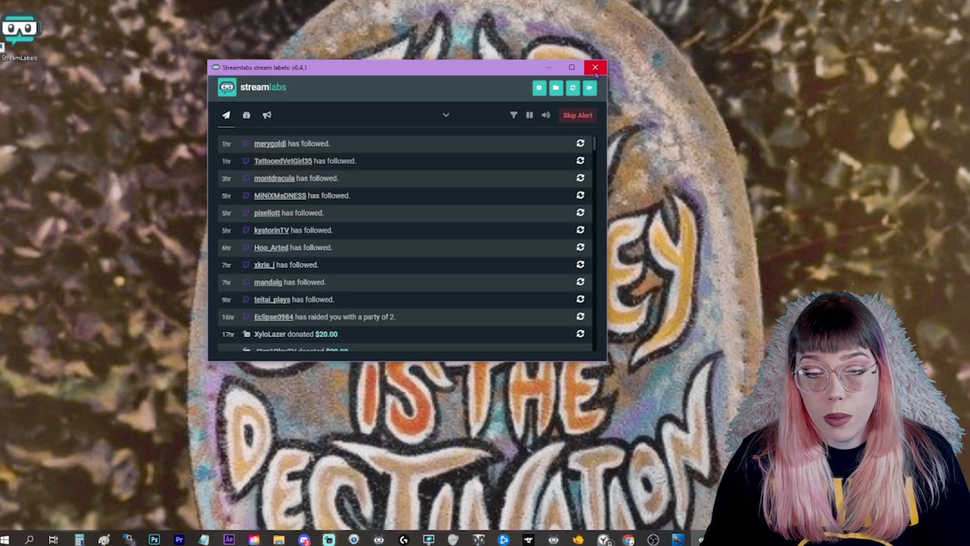
{"action": "left_click", "coordinate": [596, 68]}
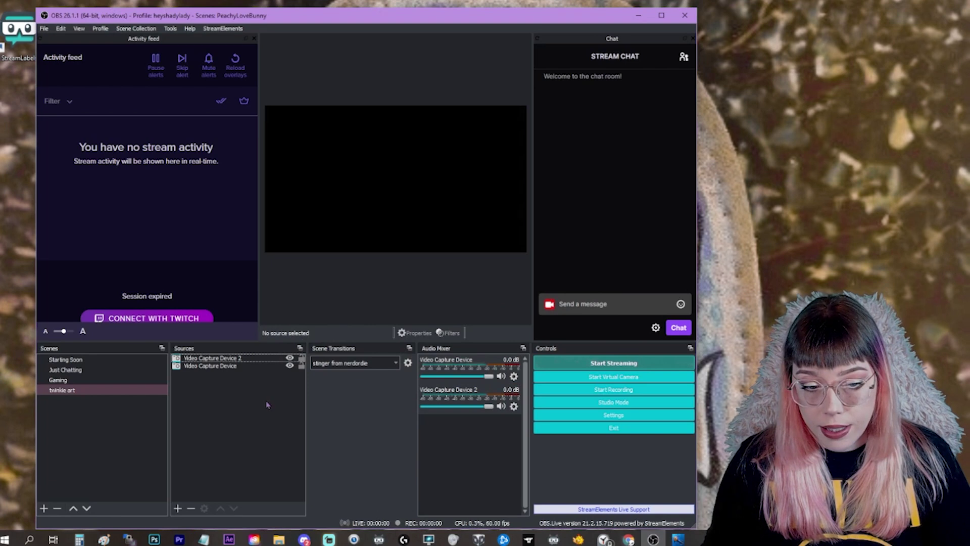
Add a Text (GDI+) source named "new follower (recording)" to the selected scene.
{"action": "left_click", "coordinate": [177, 508]}
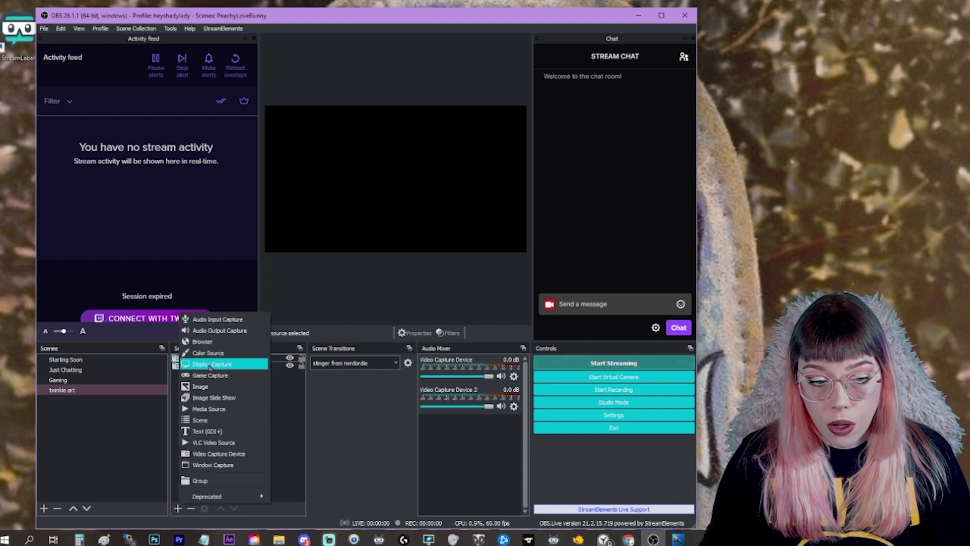
{"action": "left_click", "coordinate": [215, 432]}
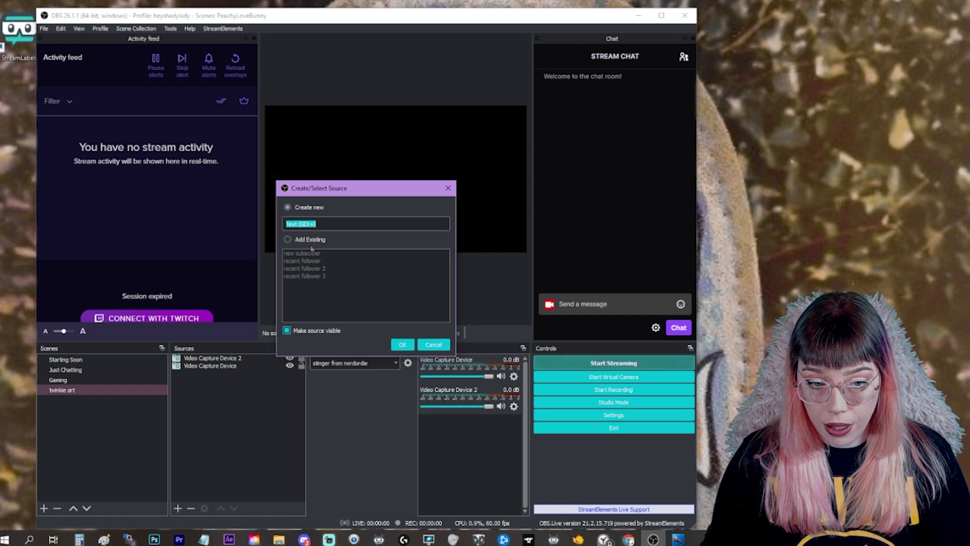
{"action": "type", "text": "new follower"}
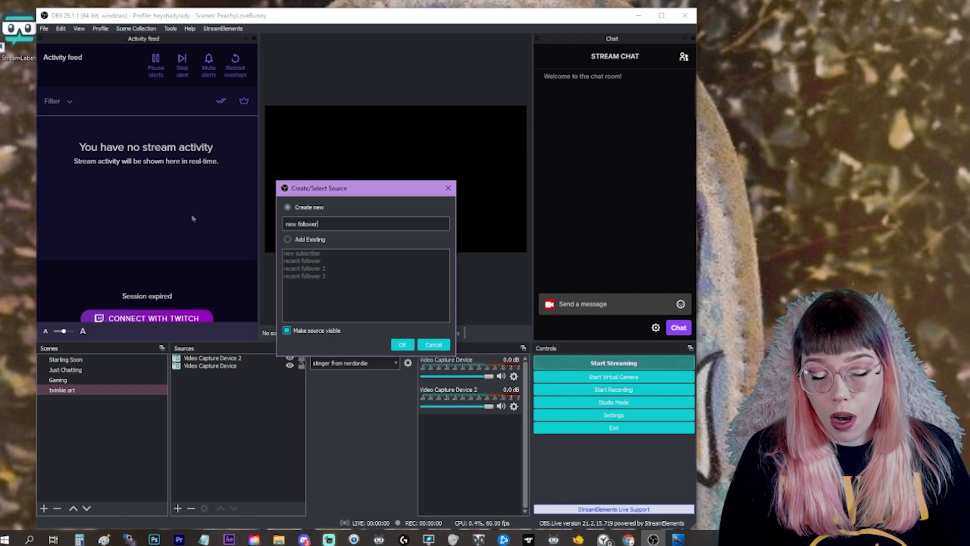
{"action": "key", "text": "Return"}
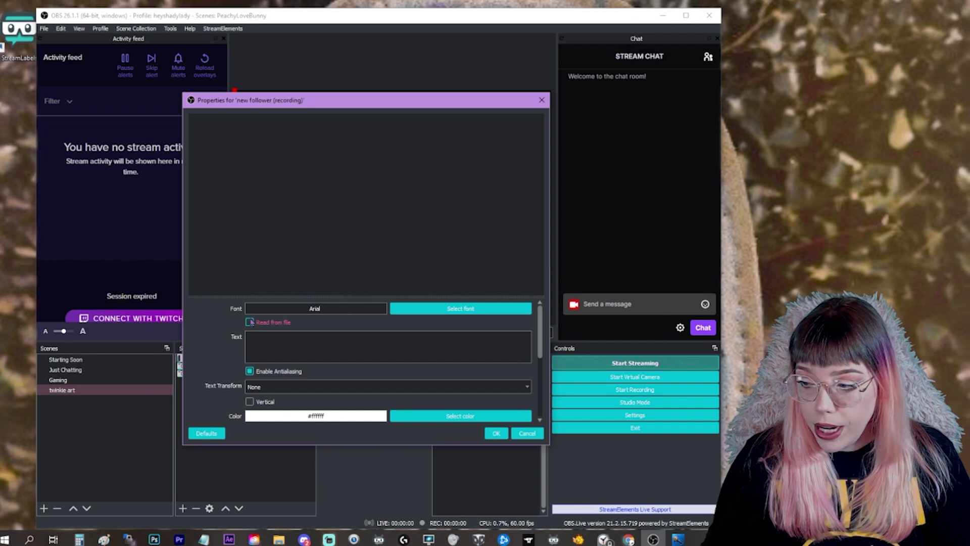
Set the text source to read from a file and choose most_recent_follower.txt in the Documents folder.
{"action": "left_click", "coordinate": [249, 322]}
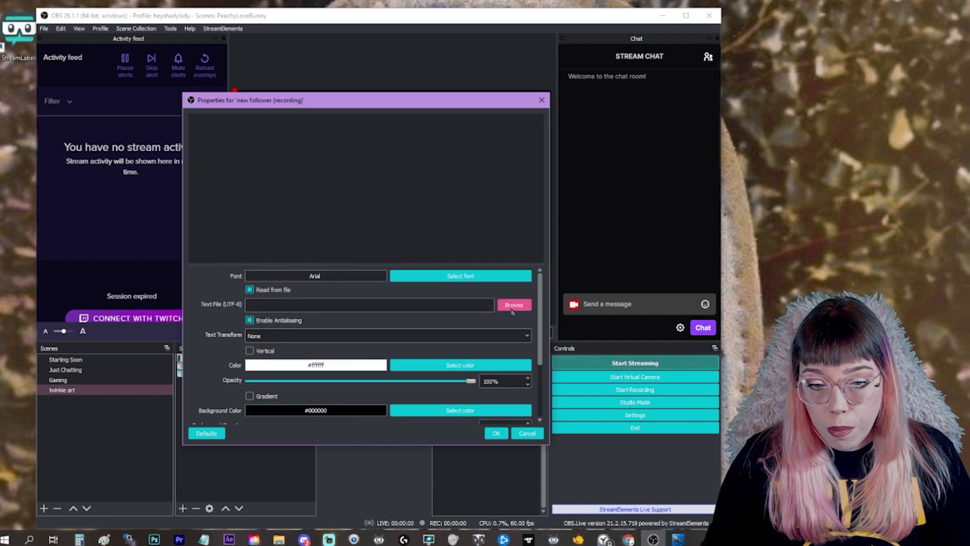
{"action": "left_click", "coordinate": [513, 304]}
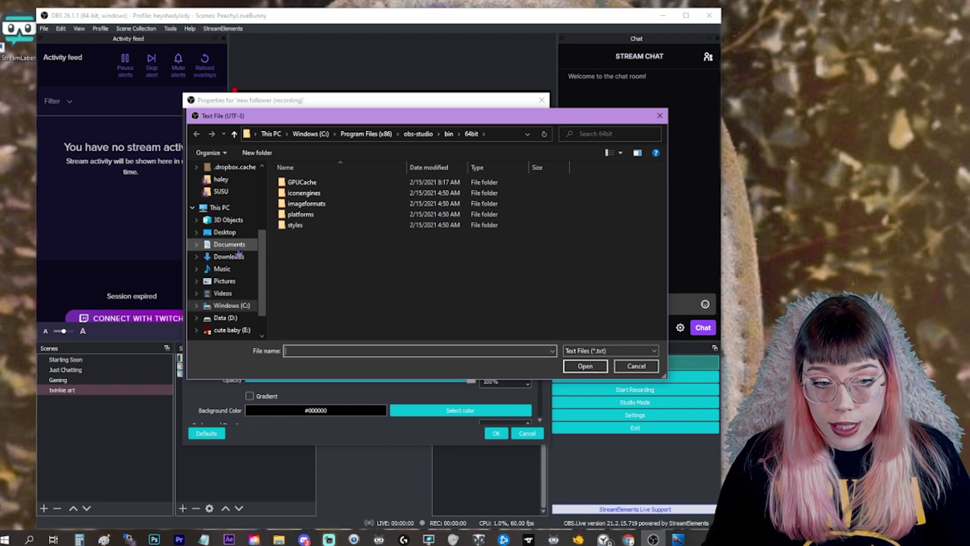
{"action": "left_click", "coordinate": [237, 245]}
{"action": "scroll", "coordinate": [334, 242], "scroll_direction": "down", "scroll_amount": 10}
{"action": "scroll", "coordinate": [337, 244], "scroll_direction": "up", "scroll_amount": 10}
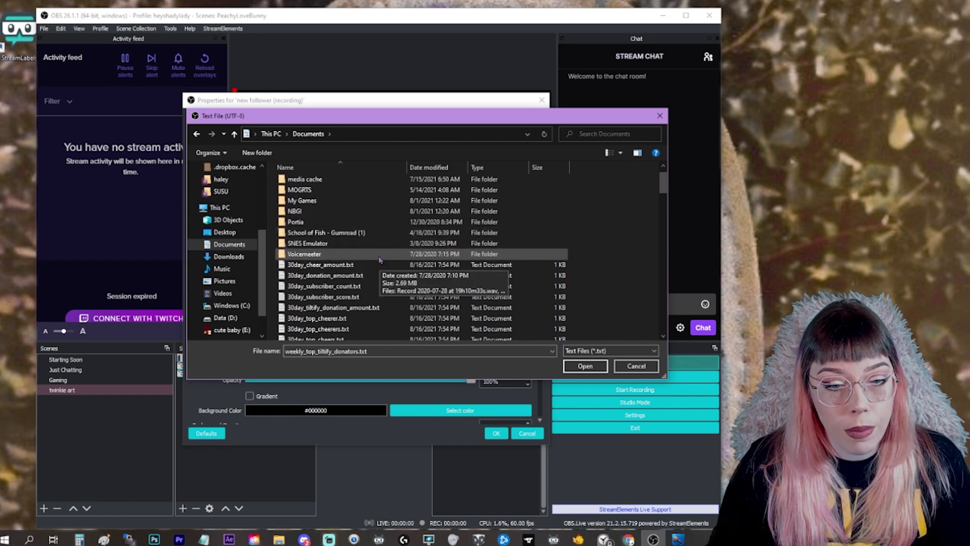
{"action": "scroll", "coordinate": [380, 262], "scroll_direction": "down", "scroll_amount": 8}
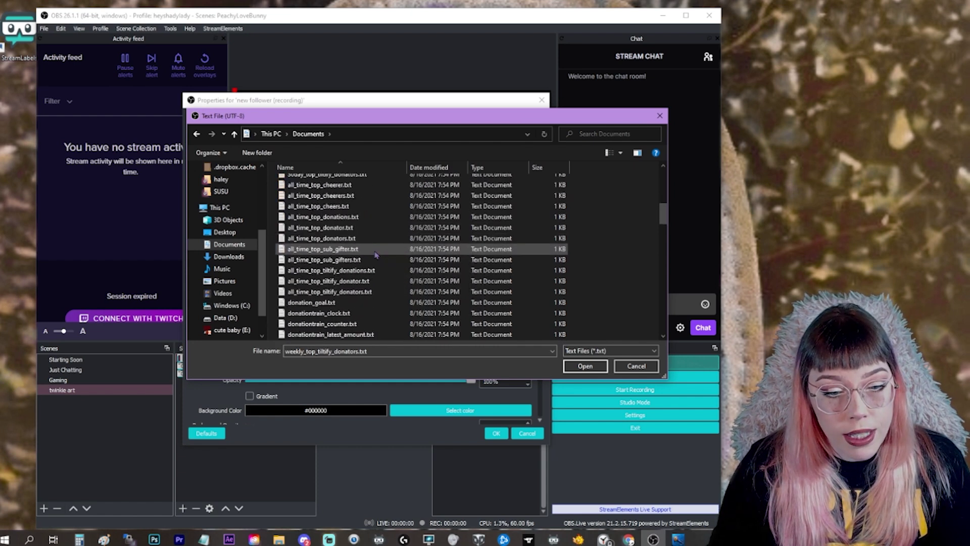
{"action": "scroll", "coordinate": [376, 255], "scroll_direction": "down", "scroll_amount": 5}
{"action": "left_click", "coordinate": [336, 248]}
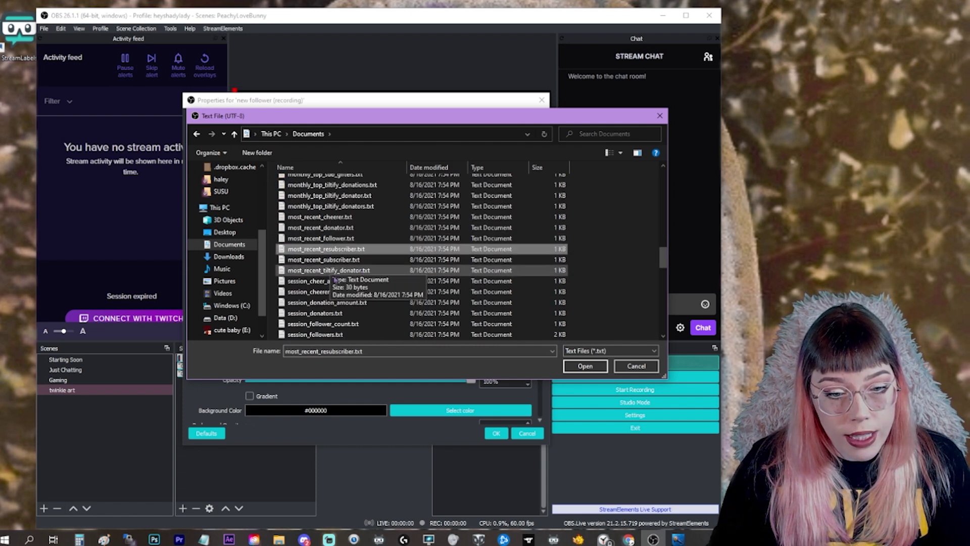
{"action": "left_click", "coordinate": [331, 260]}
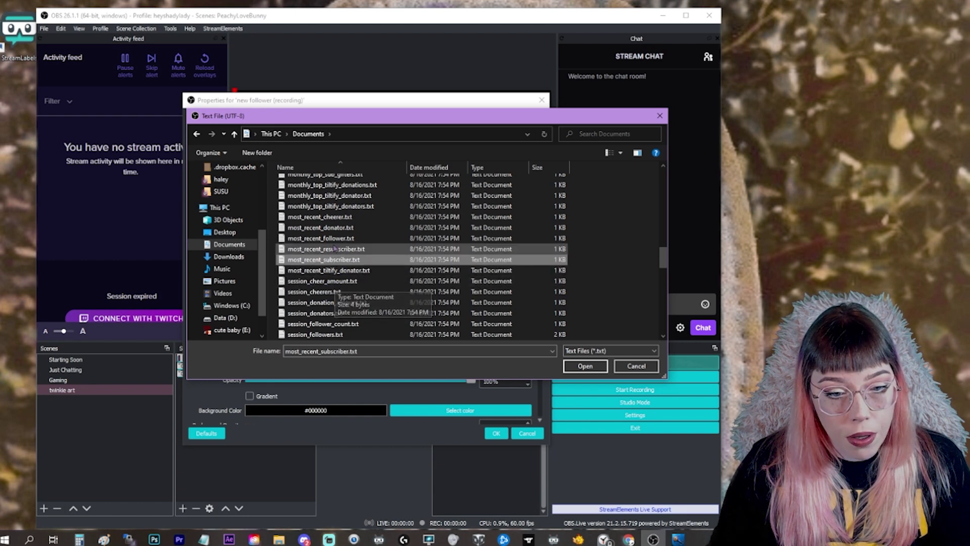
{"action": "left_click", "coordinate": [310, 239]}
{"action": "double_click", "coordinate": [328, 239]}
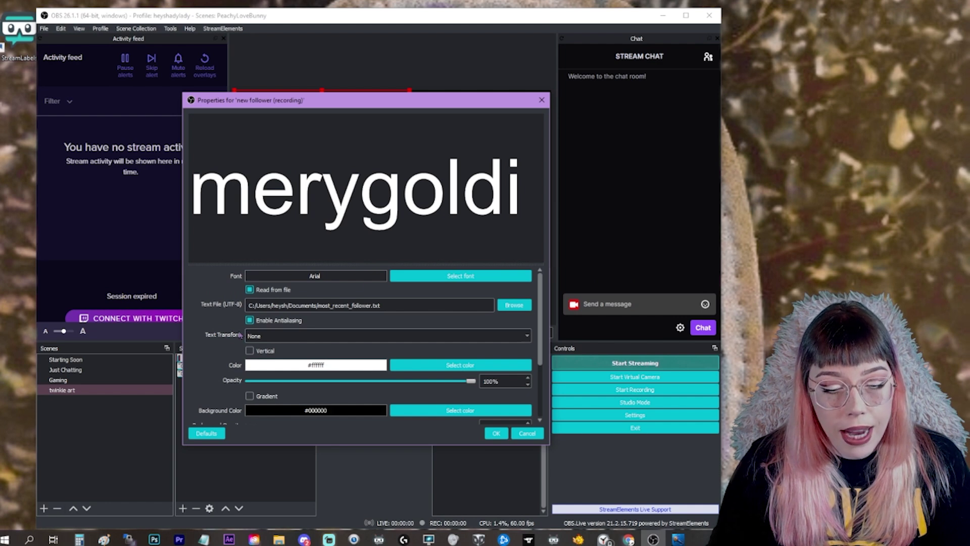
Set the follower text's font to Arkhip Regular and its text transform to Lowercase.
{"action": "scroll", "coordinate": [541, 321], "scroll_direction": "down", "scroll_amount": 5}
{"action": "scroll", "coordinate": [319, 286], "scroll_direction": "up", "scroll_amount": 5}
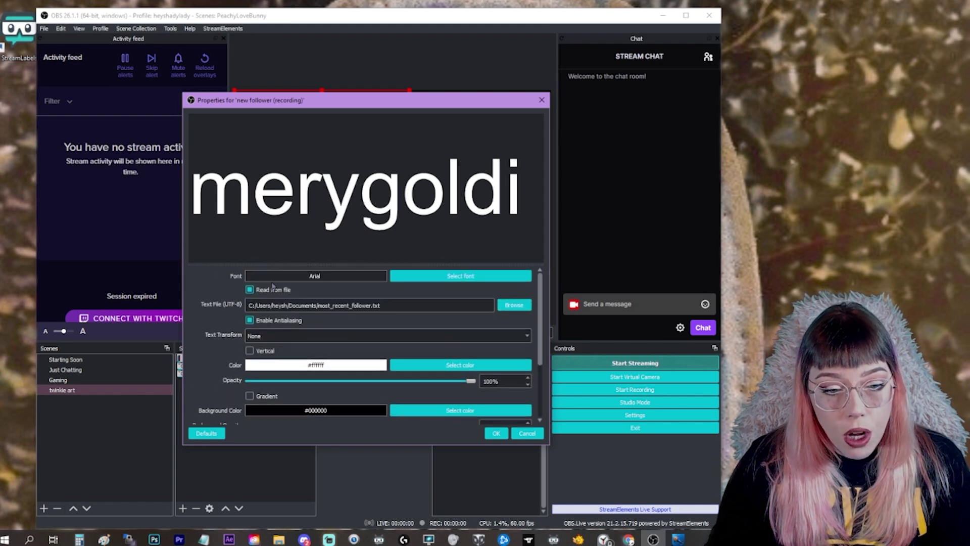
{"action": "left_click", "coordinate": [442, 279]}
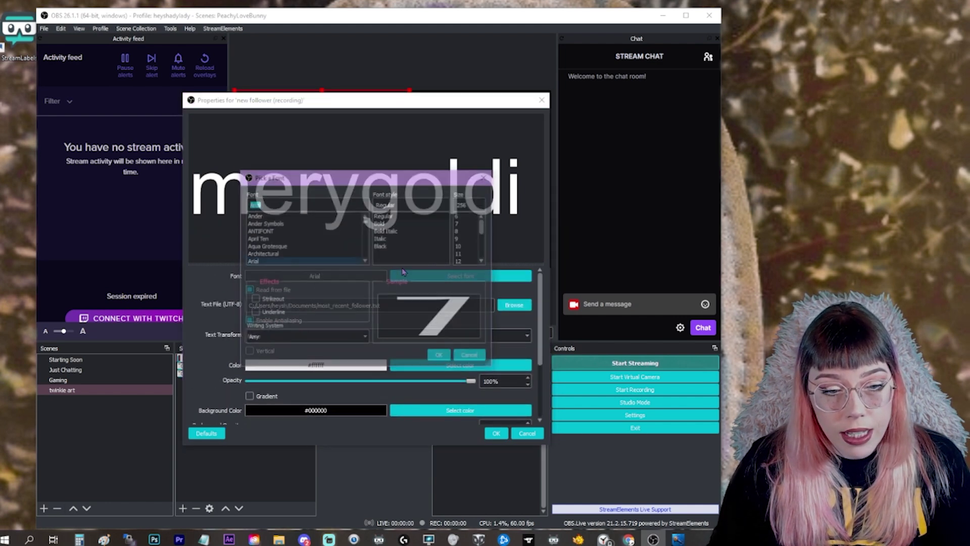
{"action": "double_click", "coordinate": [290, 231]}
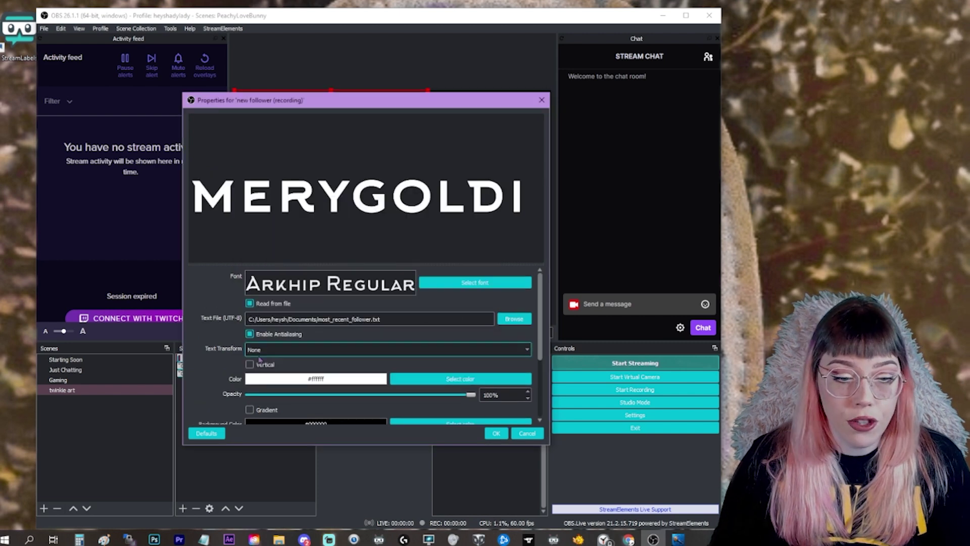
{"action": "left_click", "coordinate": [283, 349]}
{"action": "left_click", "coordinate": [303, 373]}
Enable a gradient on the follower text and choose magenta as the gradient color.
{"action": "scroll", "coordinate": [361, 323], "scroll_direction": "down", "scroll_amount": 2}
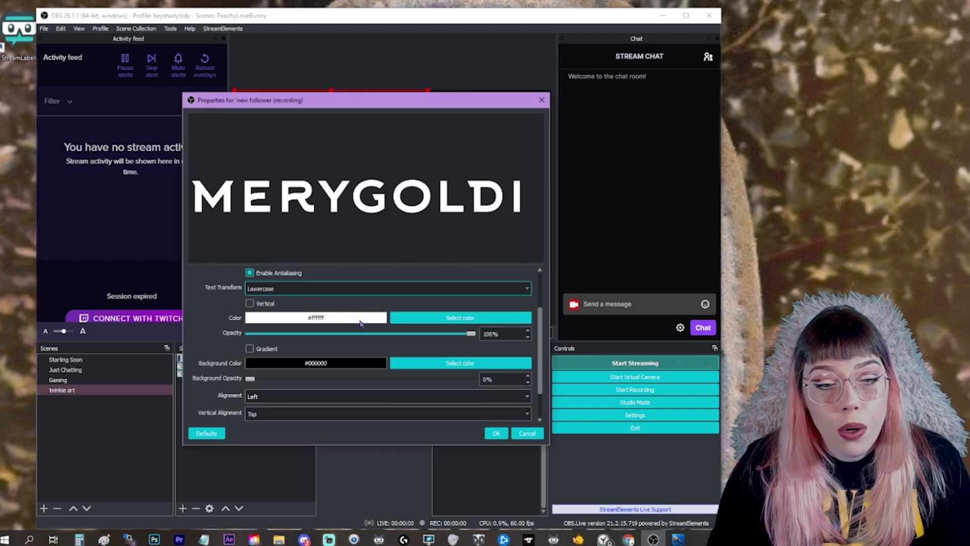
{"action": "left_click", "coordinate": [250, 348]}
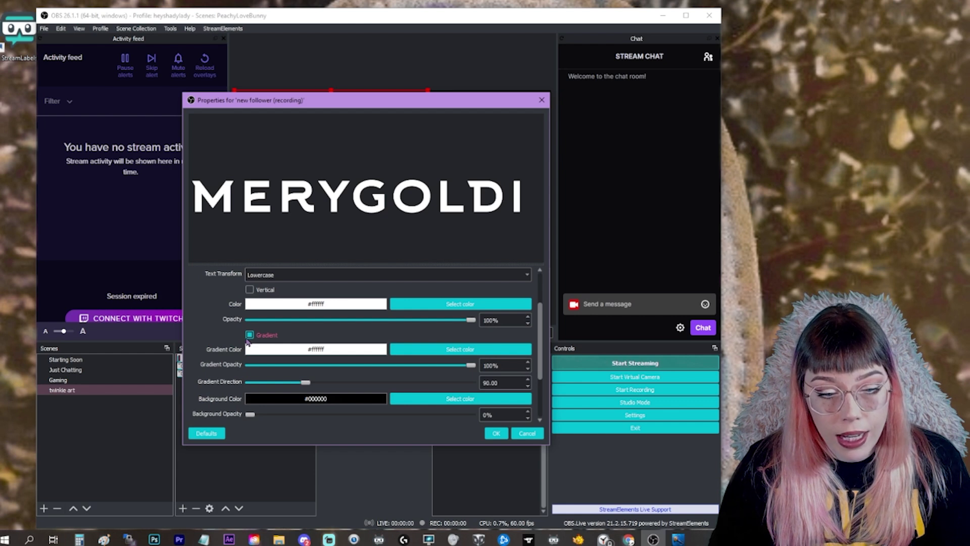
{"action": "left_click", "coordinate": [460, 349]}
{"action": "left_click", "coordinate": [470, 373]}
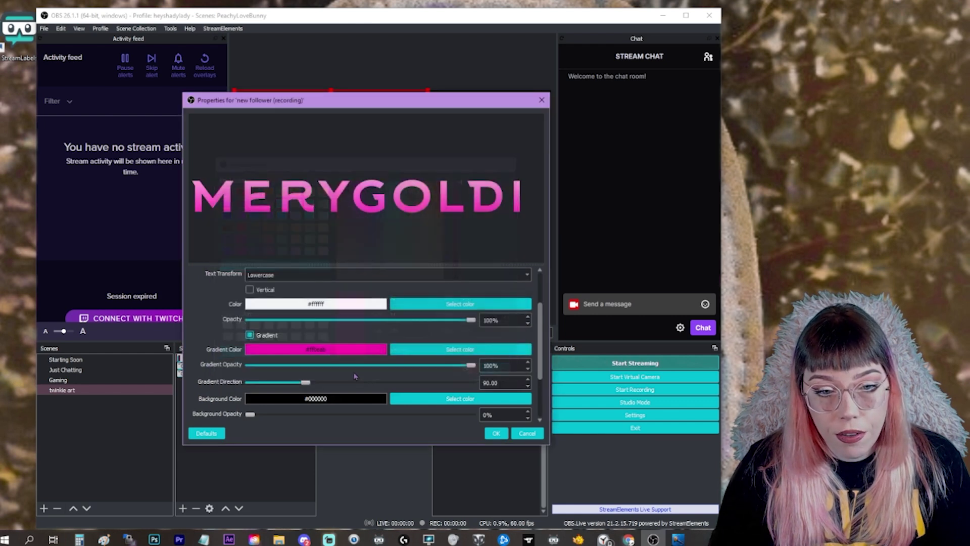
Try adjusting the gradient opacity and gradient direction of the follower text.
{"action": "scroll", "coordinate": [364, 350], "scroll_direction": "down", "scroll_amount": 1}
{"action": "left_click_drag", "start_coordinate": [471, 335], "coordinate": [390, 357]}
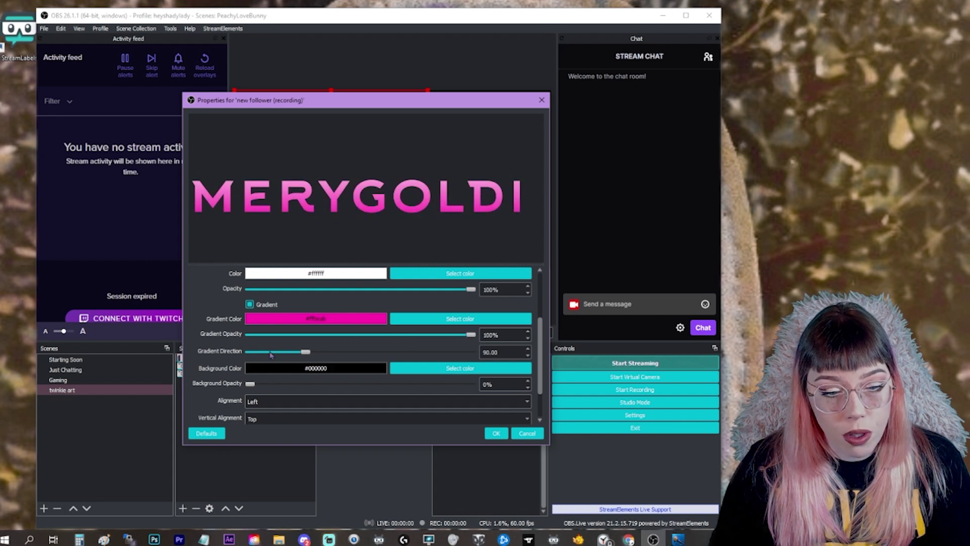
{"action": "mouse_move", "coordinate": [300, 355]}
{"action": "left_mouse_down"}
{"action": "mouse_move", "coordinate": [365, 358]}
{"action": "mouse_move", "coordinate": [283, 356]}
{"action": "left_mouse_up"}
{"action": "scroll", "coordinate": [264, 365], "scroll_direction": "down", "scroll_amount": 2}
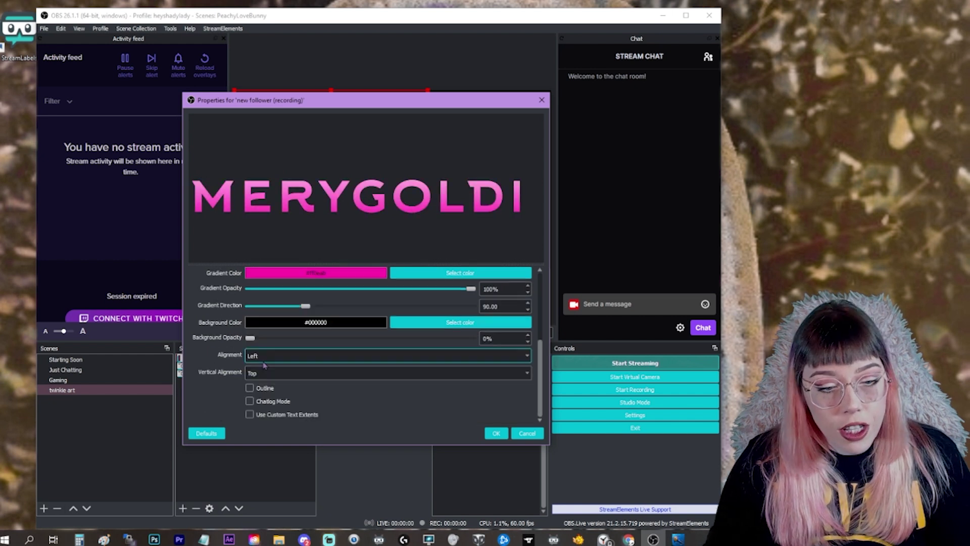
Apply the text properties, then move the follower label away from the preview's corner and resize it.
{"action": "left_click", "coordinate": [496, 433]}
{"action": "left_click_drag", "start_coordinate": [356, 115], "coordinate": [399, 162]}
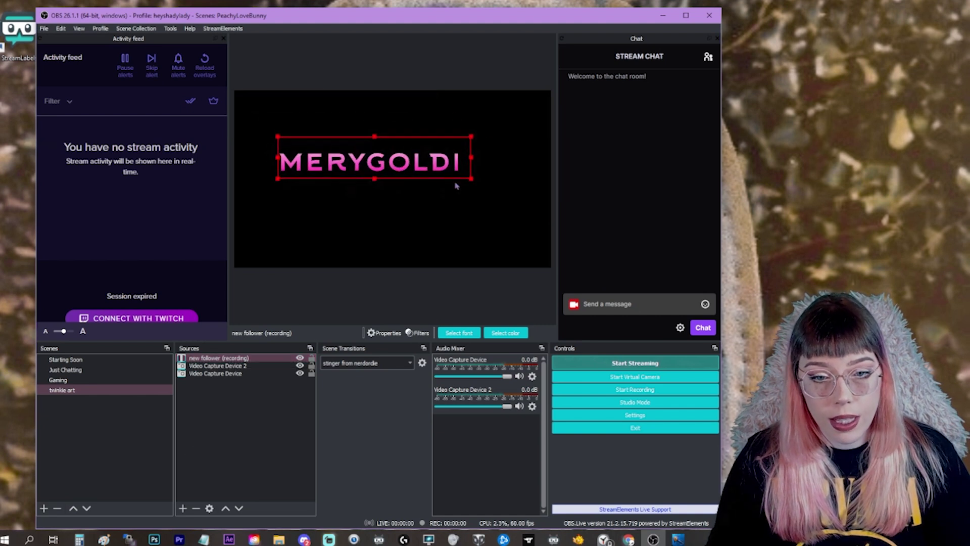
{"action": "left_click_drag", "start_coordinate": [470, 158], "coordinate": [347, 145]}
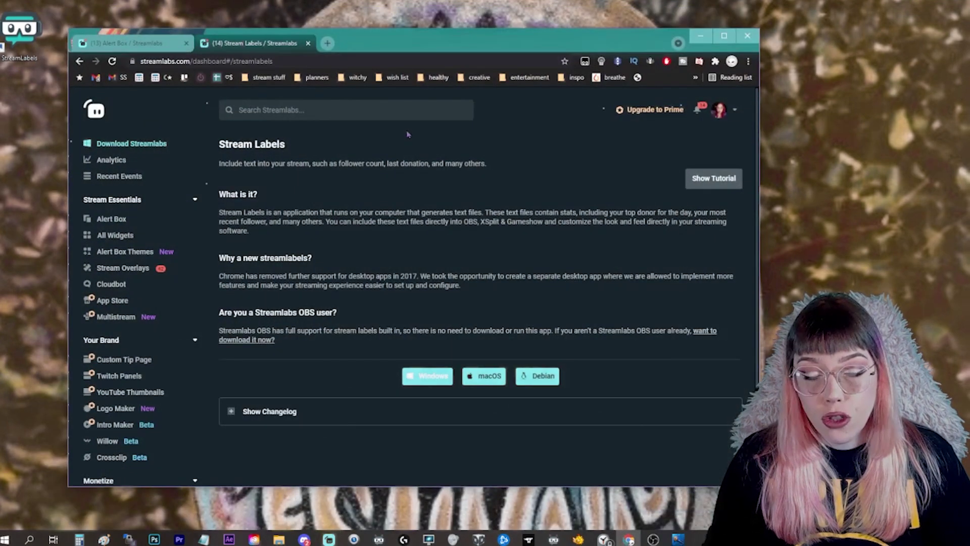
Switch to the web browser and open streamelements.com in a new tab.
{"action": "left_click", "coordinate": [326, 47]}
{"action": "type", "text": "STREAMELEMENTS.COM"}
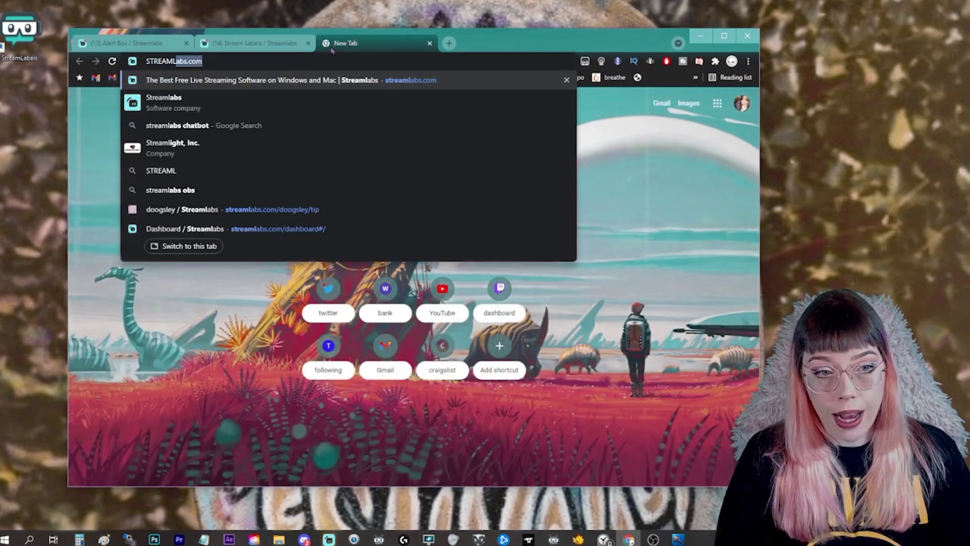
{"action": "key", "text": "Return"}
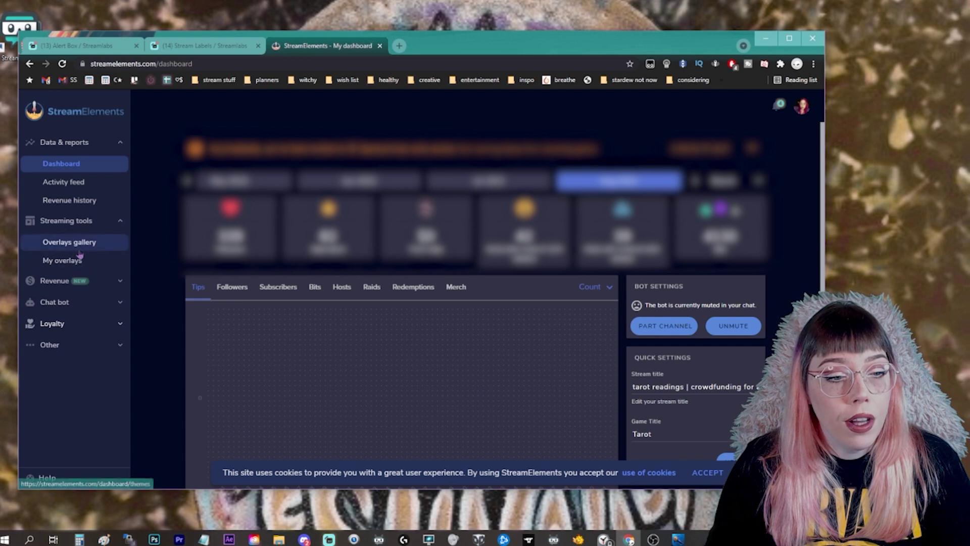
Create a blank overlay at 1080p resolution from the StreamElements overlays page.
{"action": "left_click", "coordinate": [65, 263]}
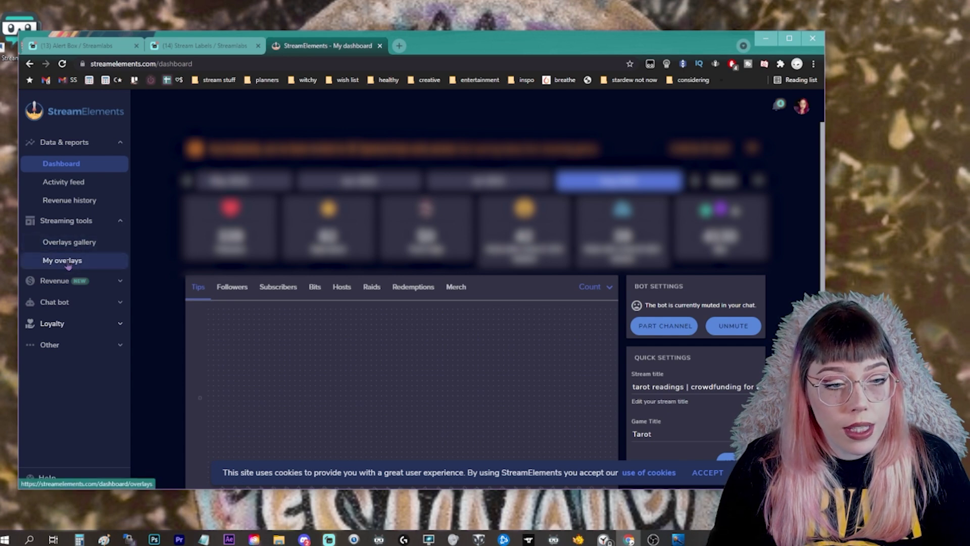
{"action": "scroll", "coordinate": [468, 420], "scroll_direction": "down", "scroll_amount": 2}
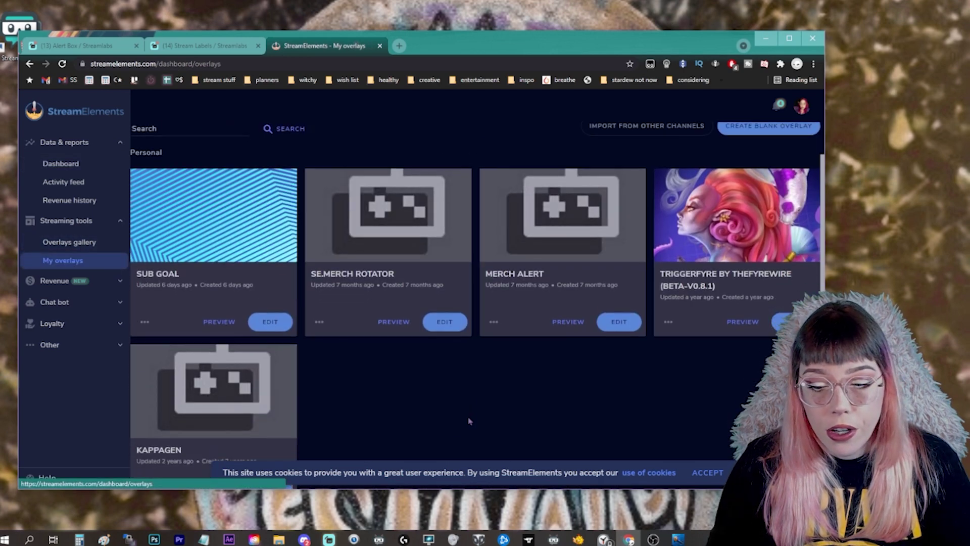
{"action": "scroll", "coordinate": [526, 397], "scroll_direction": "up", "scroll_amount": 2}
{"action": "left_click", "coordinate": [753, 175]}
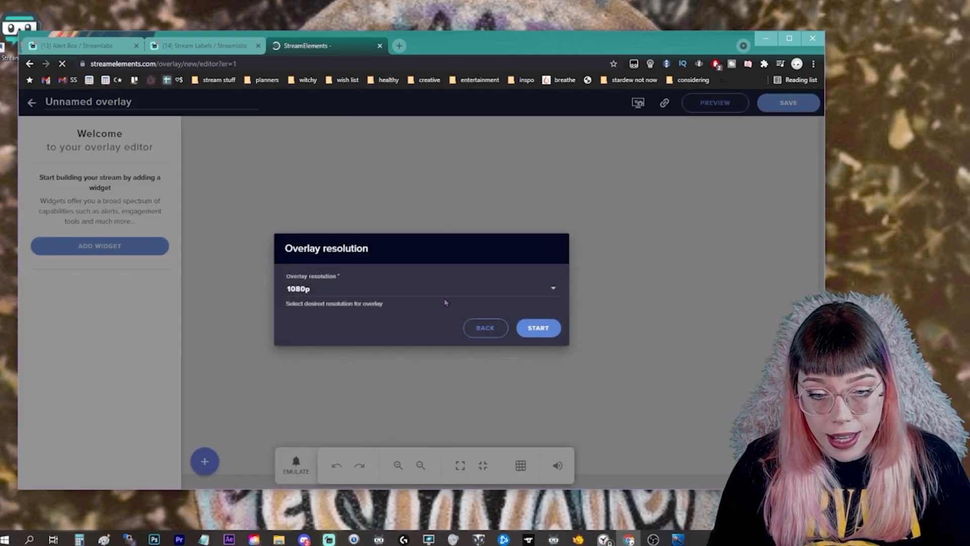
{"action": "left_click", "coordinate": [521, 331]}
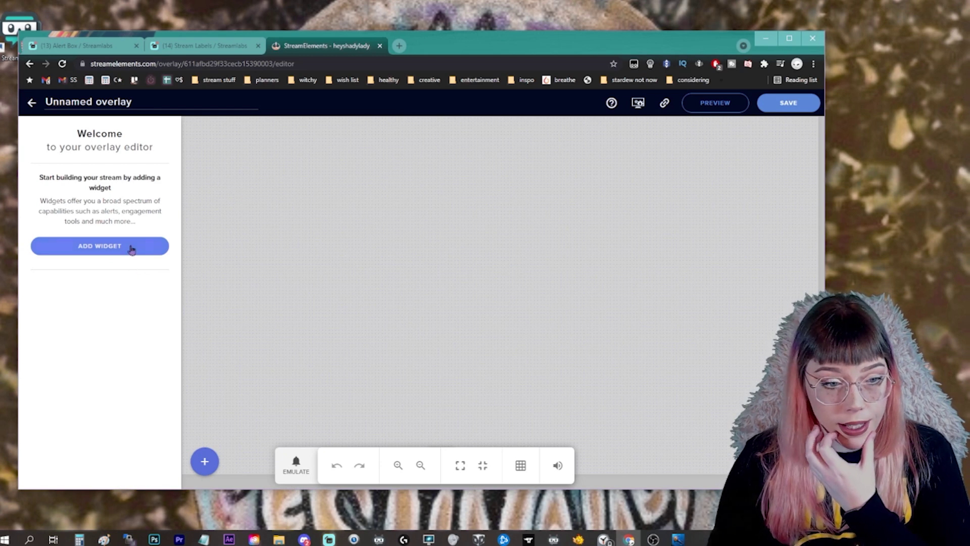
Add a Latest subscriber label widget to the overlay and move it slightly away from the canvas corner.
{"action": "left_click", "coordinate": [89, 250]}
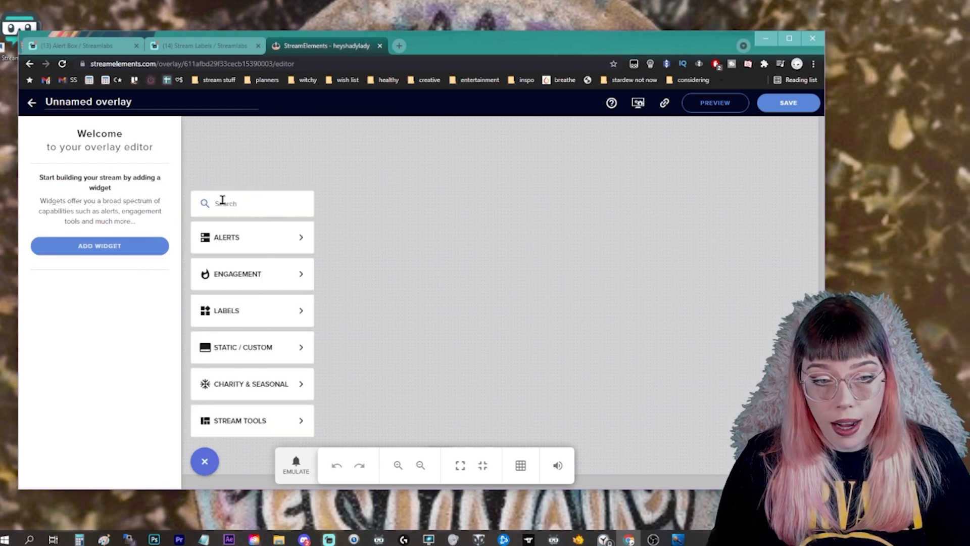
{"action": "mouse_move", "coordinate": [246, 313]}
{"action": "mouse_move", "coordinate": [333, 309]}
{"action": "mouse_move", "coordinate": [429, 311]}
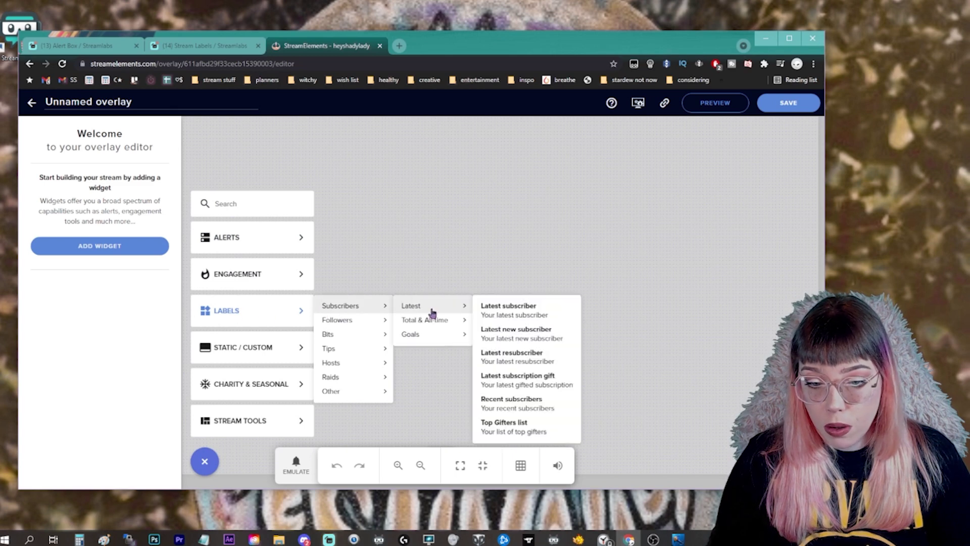
{"action": "left_click", "coordinate": [532, 315]}
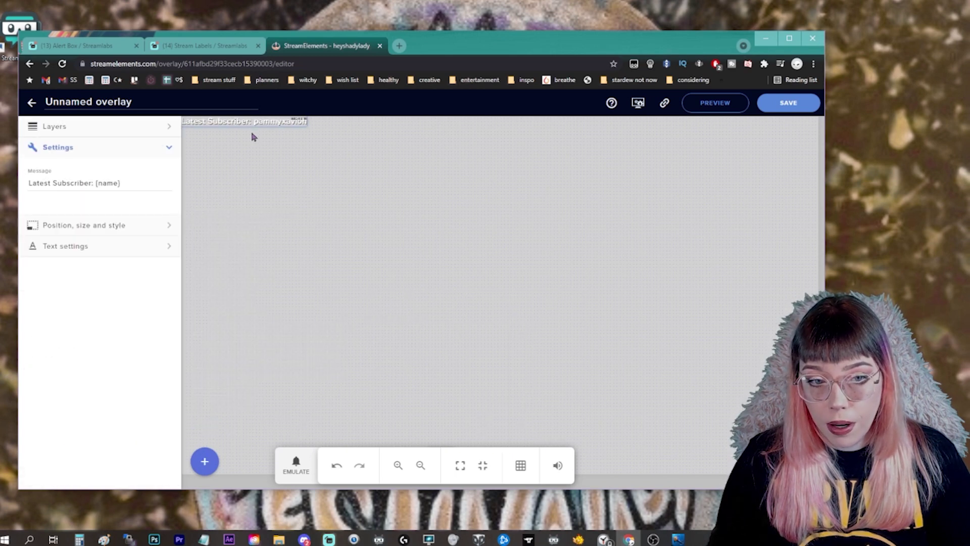
{"action": "left_click_drag", "start_coordinate": [263, 121], "coordinate": [274, 137]}
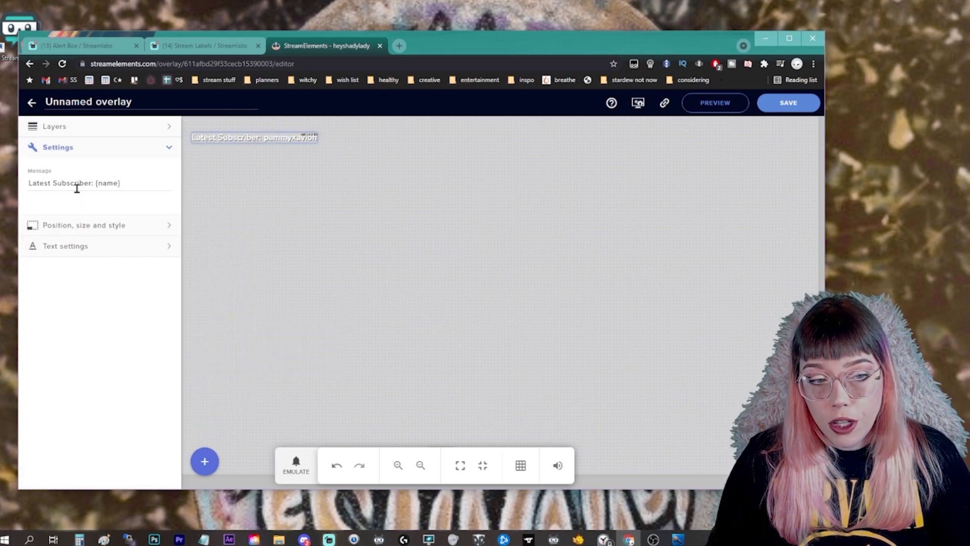
Remove the "Latest Subscriber:" prefix from the label's message so that it contains only {name}.
{"action": "left_click_drag", "start_coordinate": [94, 183], "coordinate": [29, 183]}
{"action": "key", "text": "BackSpace"}
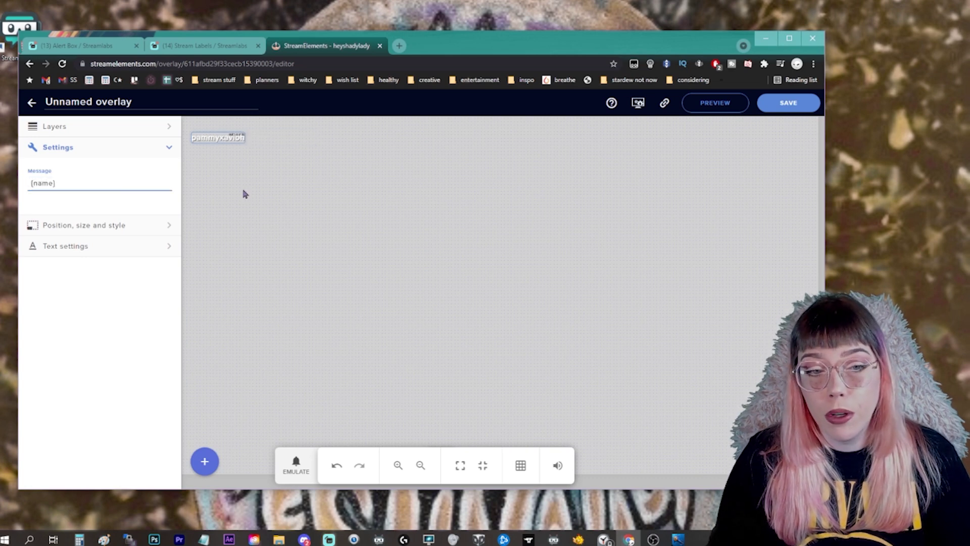
{"action": "left_click", "coordinate": [213, 162]}
{"action": "left_click", "coordinate": [215, 137]}
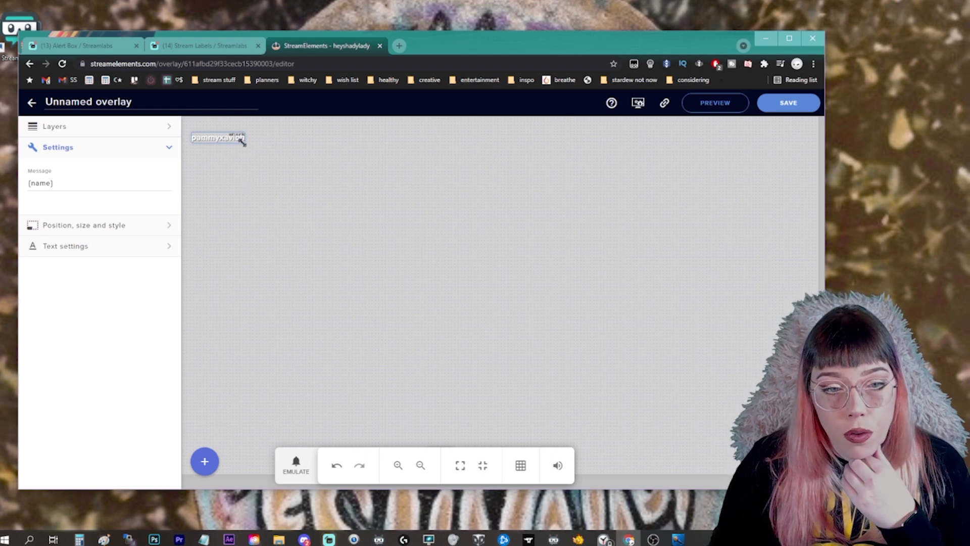
Enlarge the subscriber label's box on the canvas and copy the overlay's URL.
{"action": "left_click", "coordinate": [269, 166]}
{"action": "left_click_drag", "start_coordinate": [208, 161], "coordinate": [240, 147]}
{"action": "left_click", "coordinate": [390, 166]}
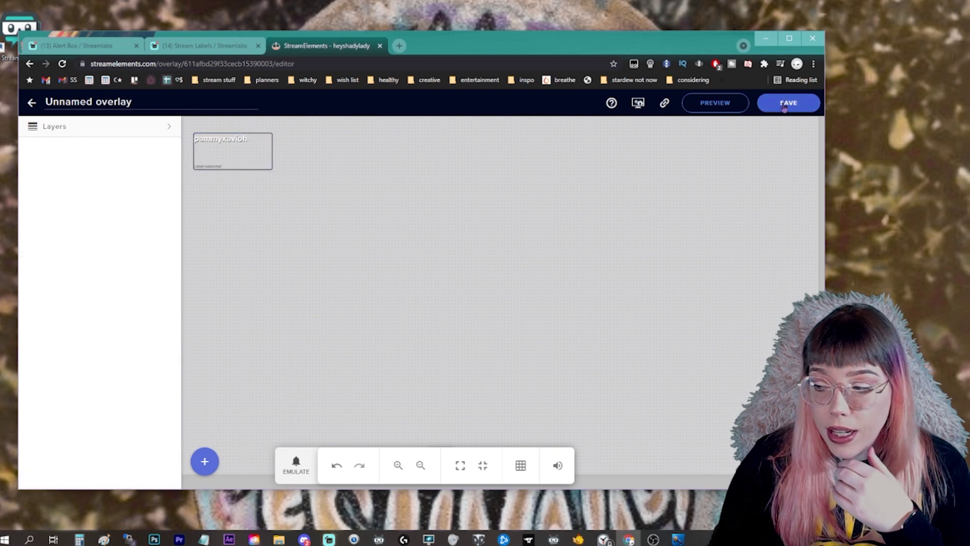
{"action": "left_click", "coordinate": [665, 105]}
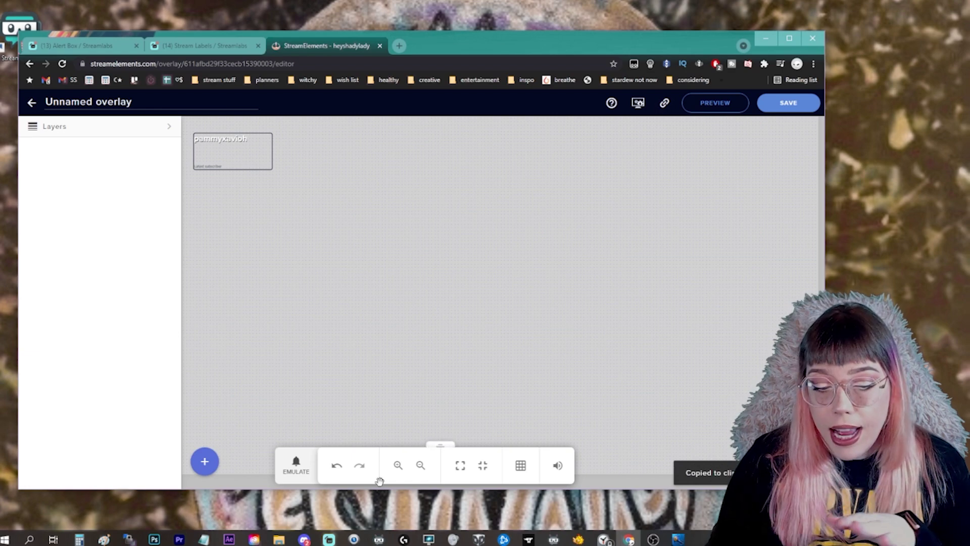
Switch to OBS Studio and add a browser source named streamlabels that uses the copied StreamElements overlay URL.
{"action": "left_click", "coordinate": [766, 38]}
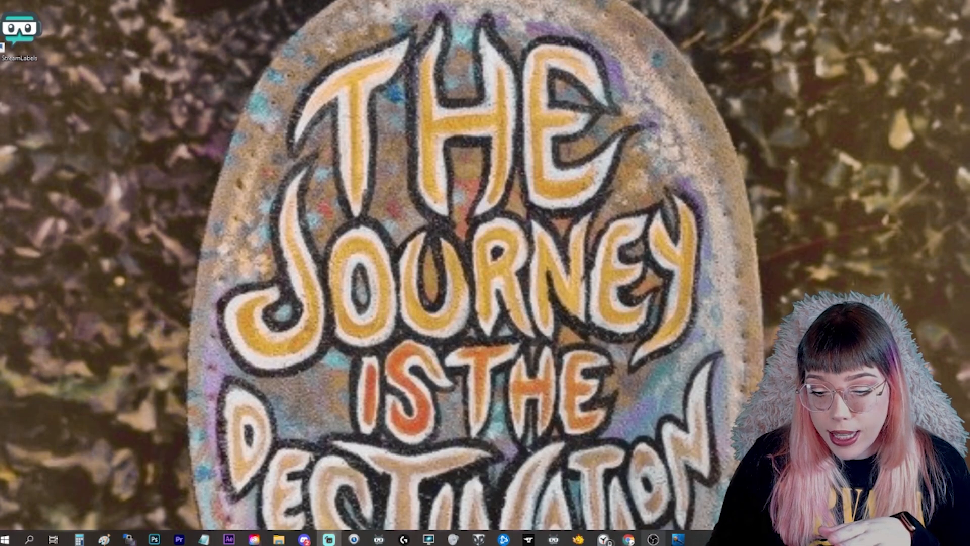
{"action": "left_click", "coordinate": [653, 540]}
{"action": "left_click", "coordinate": [183, 508]}
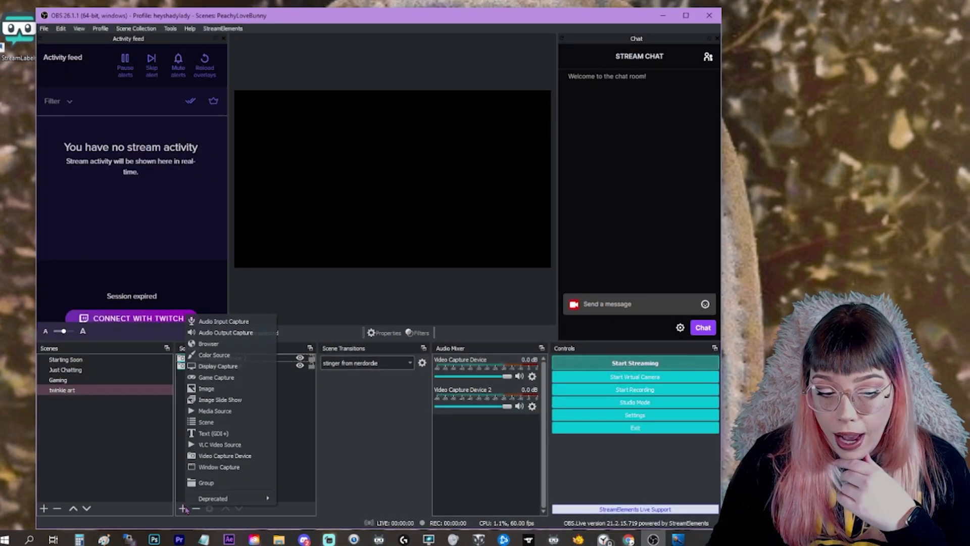
{"action": "left_click", "coordinate": [214, 346]}
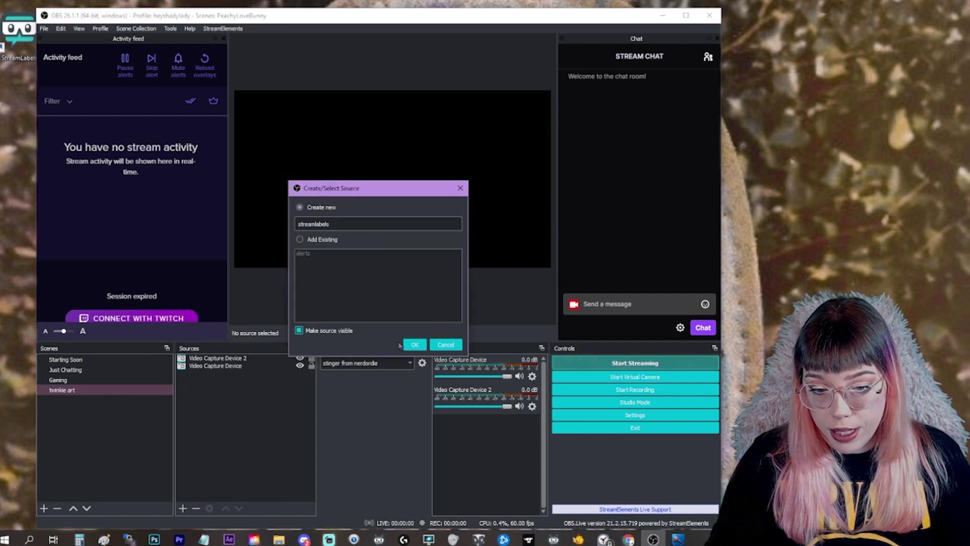
{"action": "left_click", "coordinate": [415, 344]}
{"action": "key", "text": "ctrl+v"}
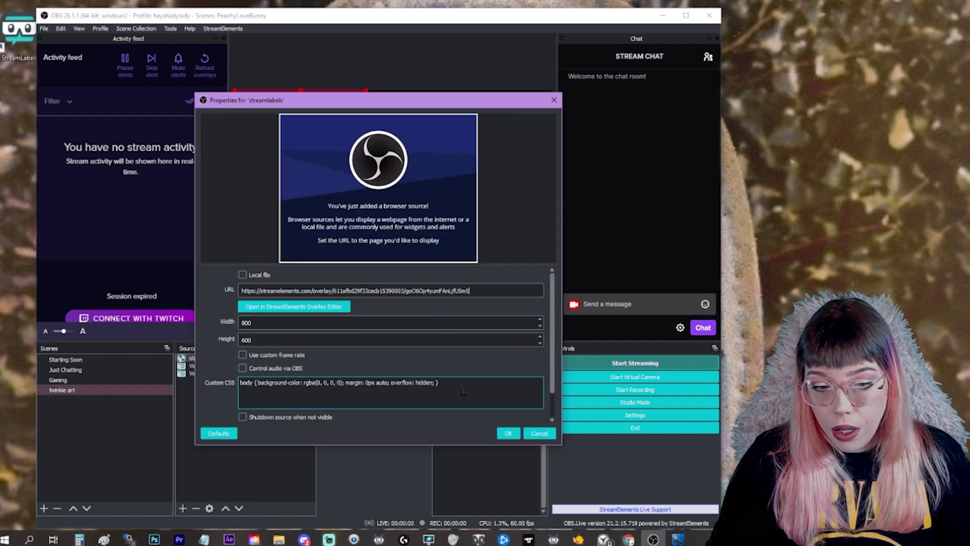
{"action": "left_click", "coordinate": [510, 434]}
Enlarge the streamlabels source on the OBS Studio canvas, keeping it at the canvas's upper-left corner.
{"action": "mouse_move", "coordinate": [470, 181]}
{"action": "left_mouse_down"}
{"action": "mouse_move", "coordinate": [560, 205]}
{"action": "mouse_move", "coordinate": [486, 185]}
{"action": "left_mouse_up"}
{"action": "left_click_drag", "start_coordinate": [313, 146], "coordinate": [280, 120]}
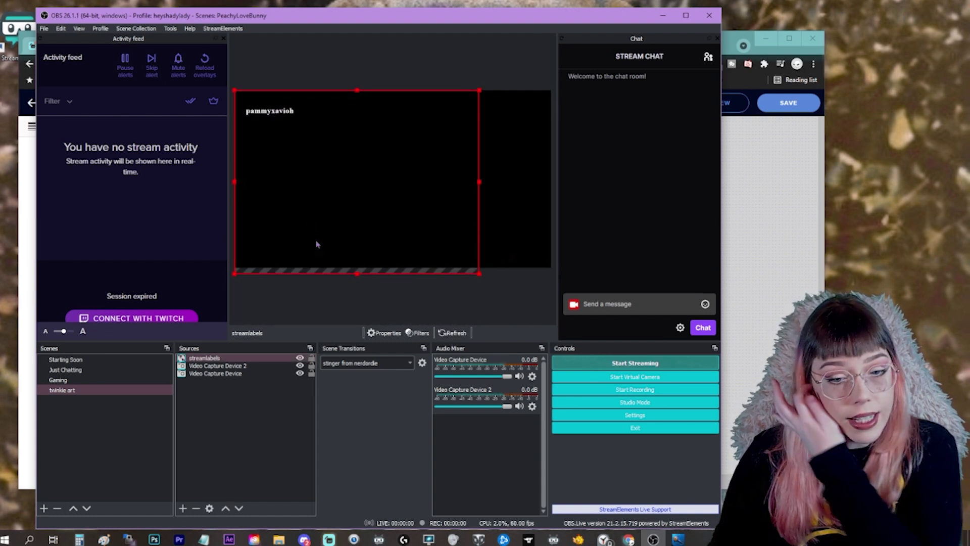
{"action": "left_click", "coordinate": [275, 425]}
Switch to Streamlabs OBS and add an Event List widget source named "Event List (test)" to the YOUTUBE scene.
{"action": "key", "text": "alt+Tab"}
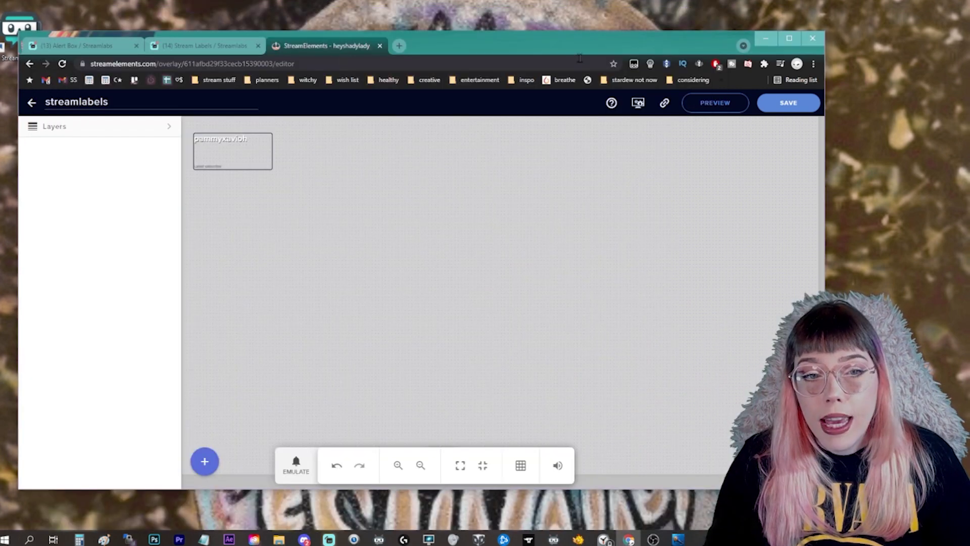
{"action": "left_click", "coordinate": [765, 39]}
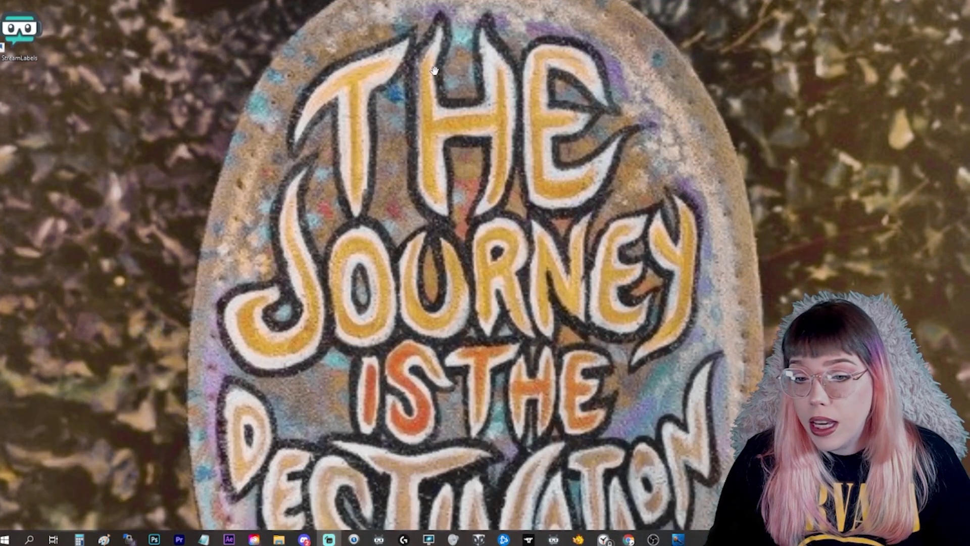
{"action": "key", "text": "alt+Tab"}
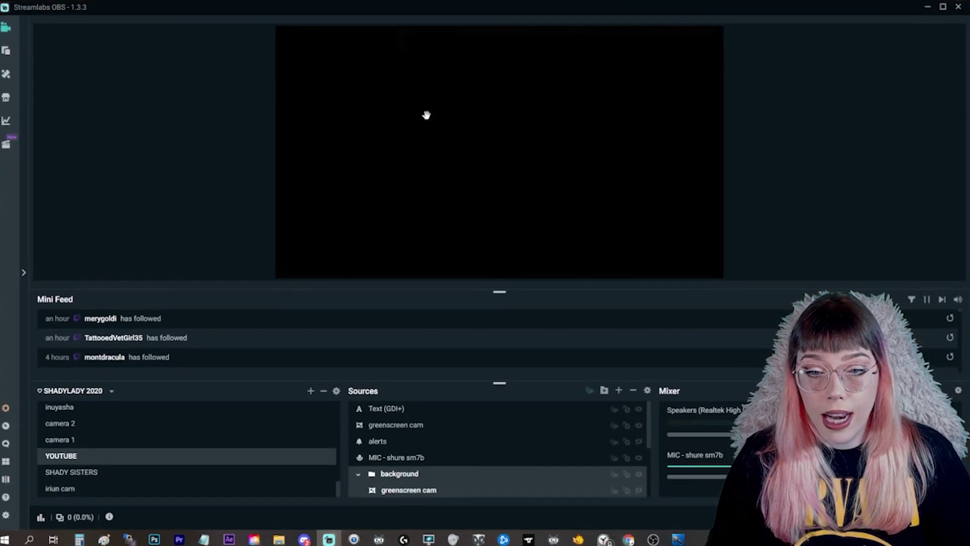
{"action": "left_click", "coordinate": [618, 390]}
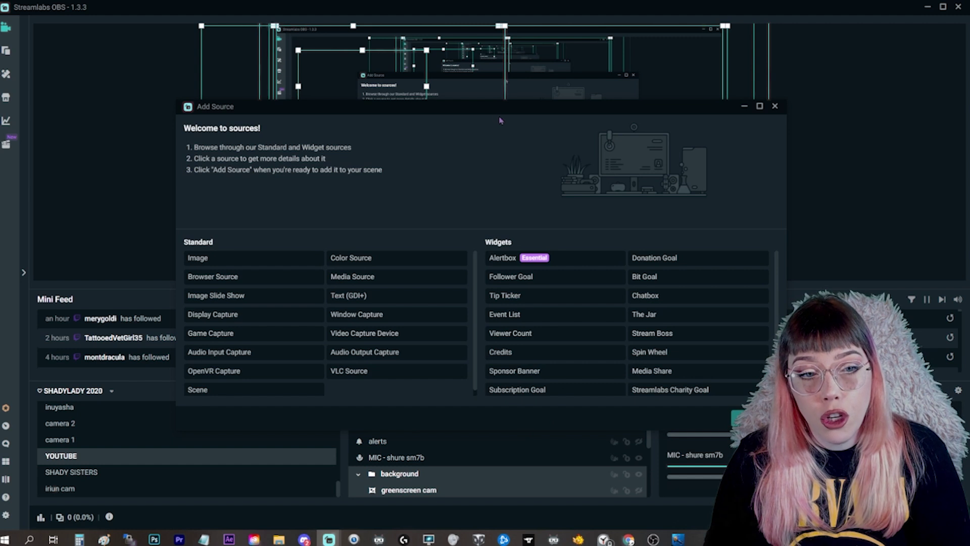
{"action": "scroll", "coordinate": [662, 301], "scroll_direction": "down", "scroll_amount": 1}
{"action": "scroll", "coordinate": [652, 364], "scroll_direction": "up", "scroll_amount": 1}
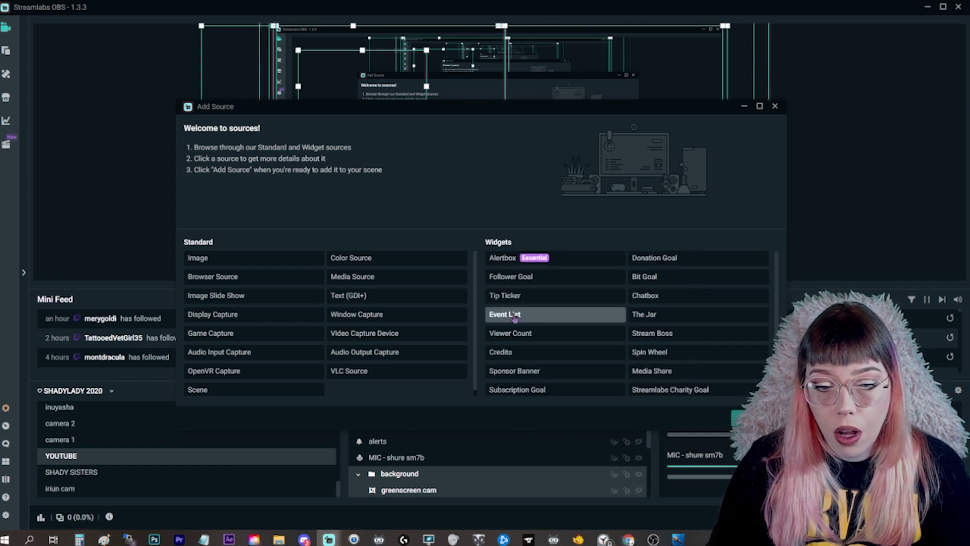
{"action": "double_click", "coordinate": [512, 316]}
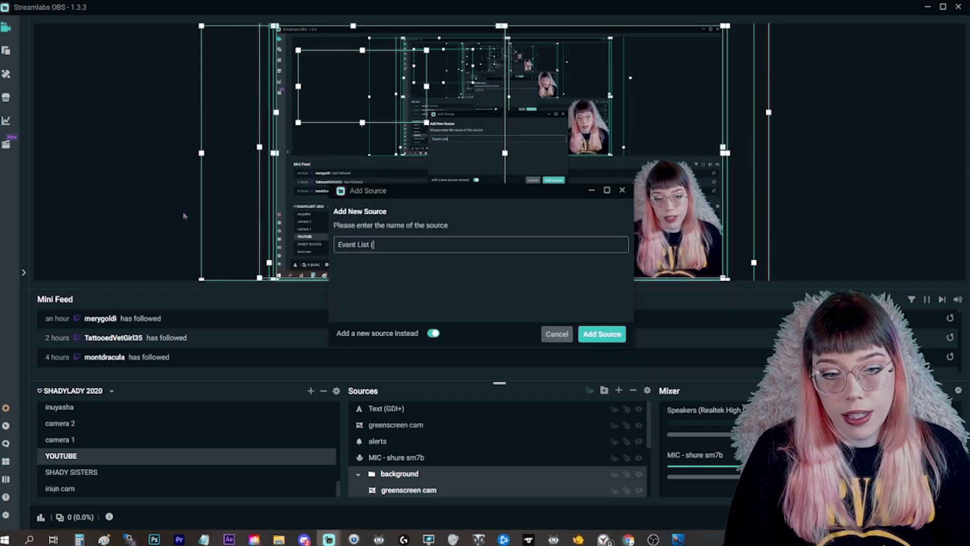
{"action": "key", "text": "Return"}
Enable subscriptions, resubs, sub tiers, hosts, bits, raids, donations and merch events in the event list, alongside follows.
{"action": "mouse_move", "coordinate": [533, 14]}
{"action": "left_mouse_down"}
{"action": "mouse_move", "coordinate": [303, 15]}
{"action": "mouse_move", "coordinate": [517, 16]}
{"action": "left_mouse_up"}
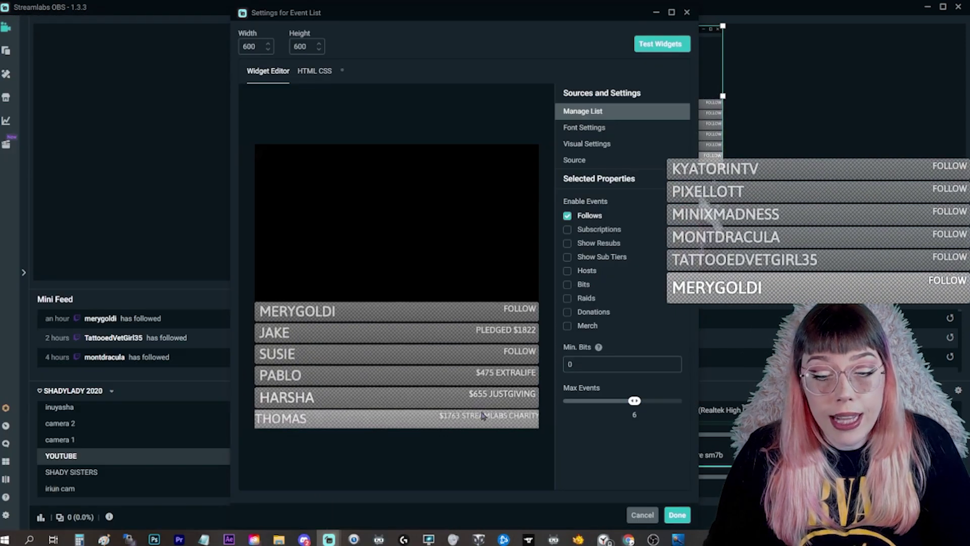
{"action": "left_click", "coordinate": [568, 229]}
{"action": "left_click", "coordinate": [568, 243]}
{"action": "left_click", "coordinate": [568, 256]}
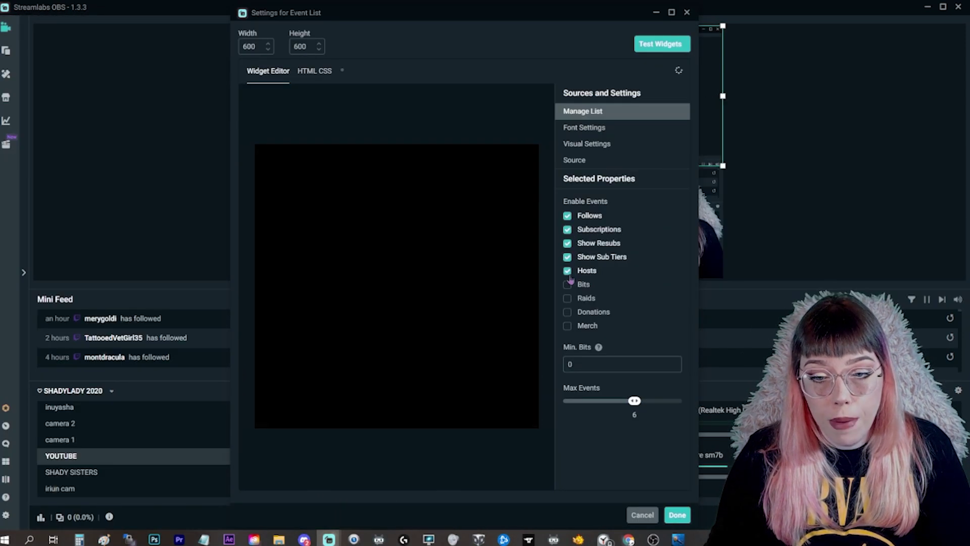
{"action": "left_click", "coordinate": [567, 312]}
{"action": "left_click", "coordinate": [567, 326]}
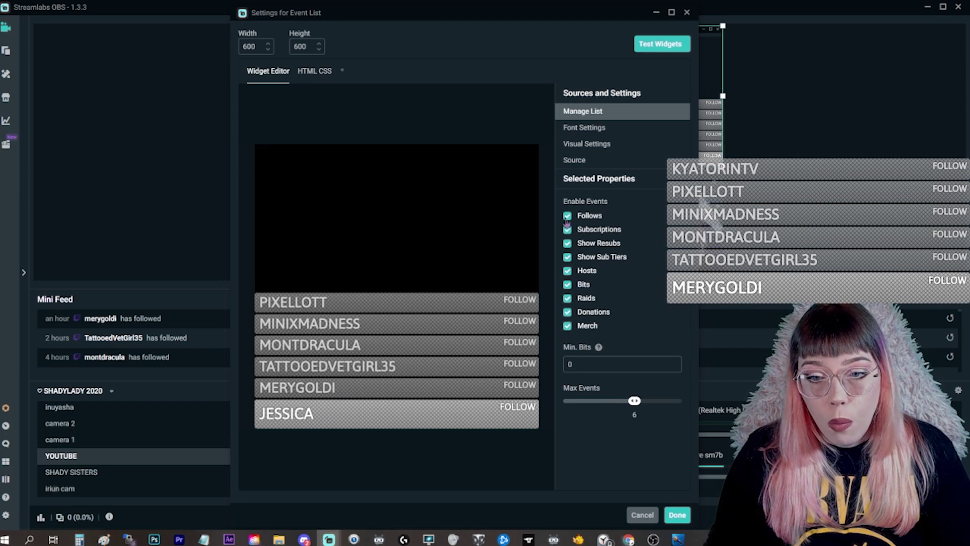
Change the event list's theme to Slick with a turquoise theme color, and close its settings.
{"action": "left_click", "coordinate": [586, 144]}
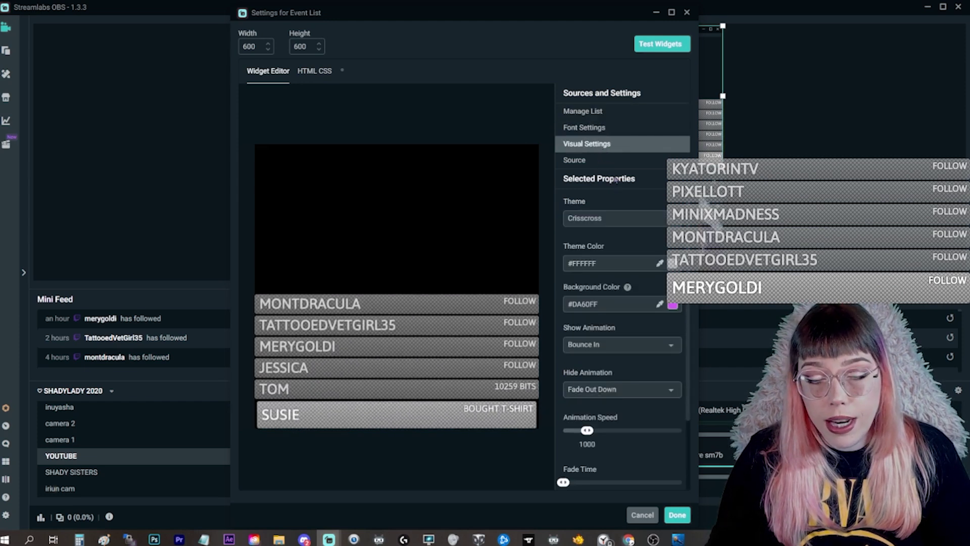
{"action": "left_click", "coordinate": [614, 217]}
{"action": "left_click", "coordinate": [611, 225]}
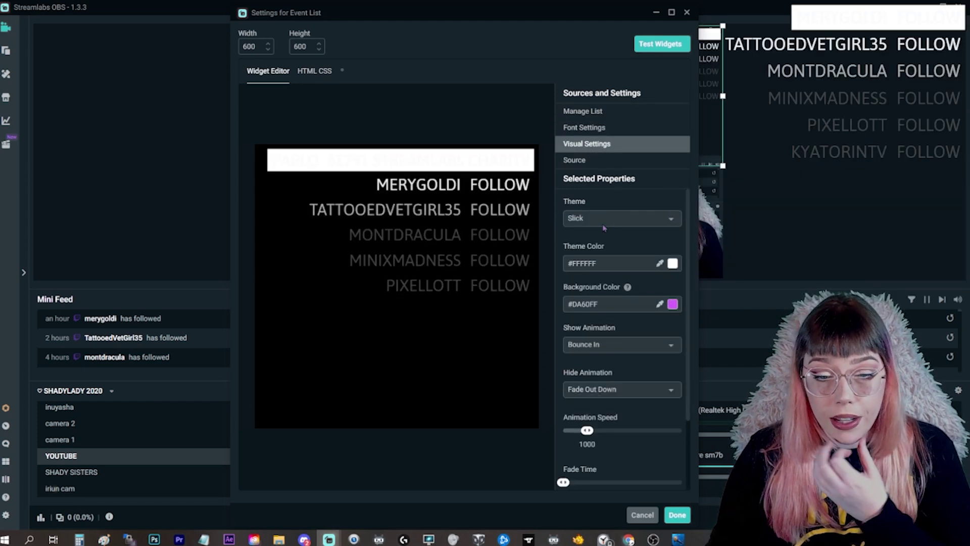
{"action": "left_click", "coordinate": [616, 264]}
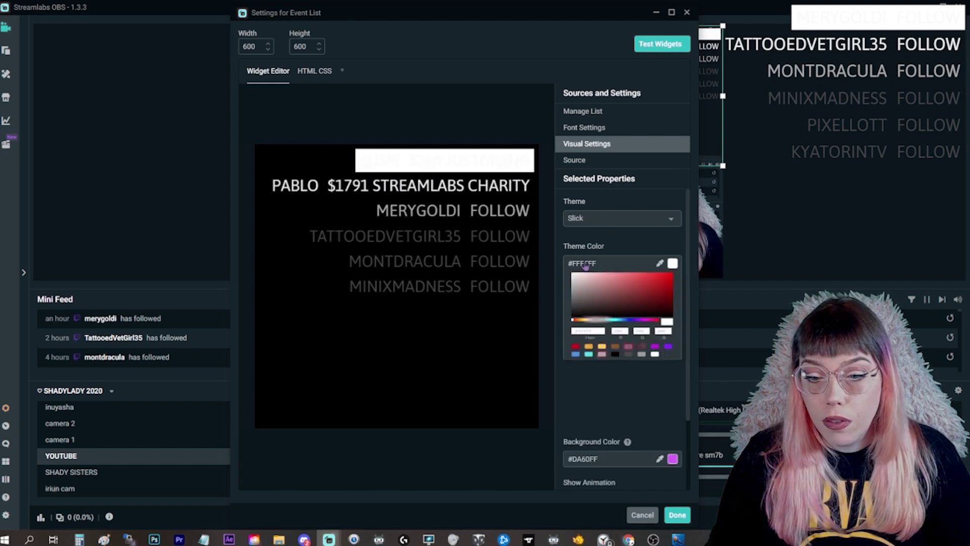
{"action": "left_click", "coordinate": [643, 289]}
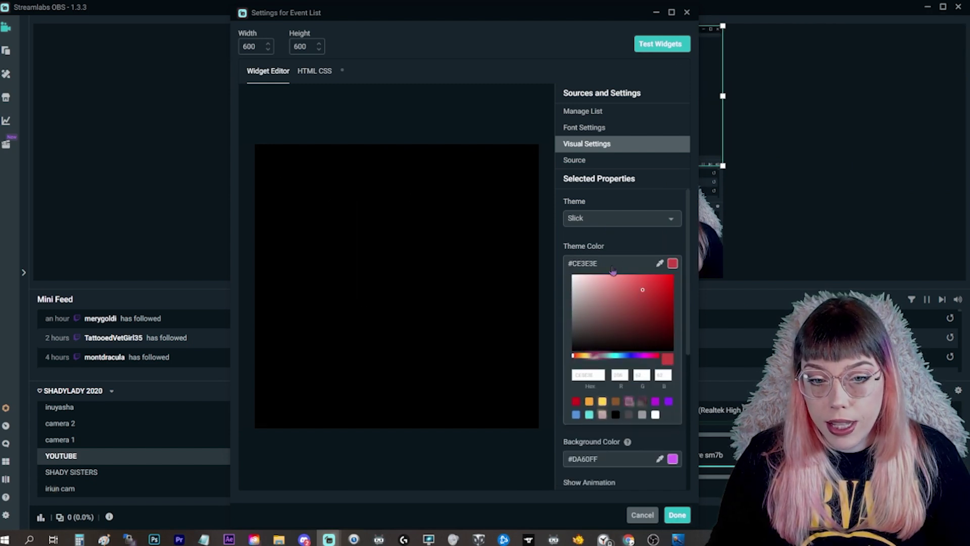
{"action": "scroll", "coordinate": [606, 349], "scroll_direction": "down", "scroll_amount": 5}
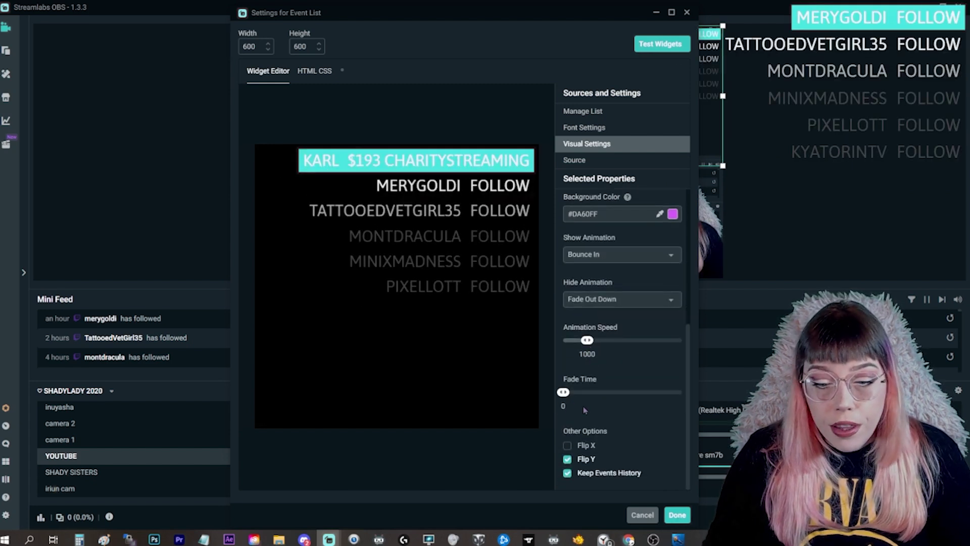
{"action": "scroll", "coordinate": [585, 409], "scroll_direction": "up", "scroll_amount": 6}
{"action": "left_click", "coordinate": [687, 12]}
Shrink the event list in the upper-right corner of the canvas and deselect it.
{"action": "left_click_drag", "start_coordinate": [676, 56], "coordinate": [663, 58]}
{"action": "left_click_drag", "start_coordinate": [584, 164], "coordinate": [679, 52]}
{"action": "left_click", "coordinate": [792, 93]}
{"action": "left_click", "coordinate": [694, 61]}
{"action": "left_click", "coordinate": [747, 70]}
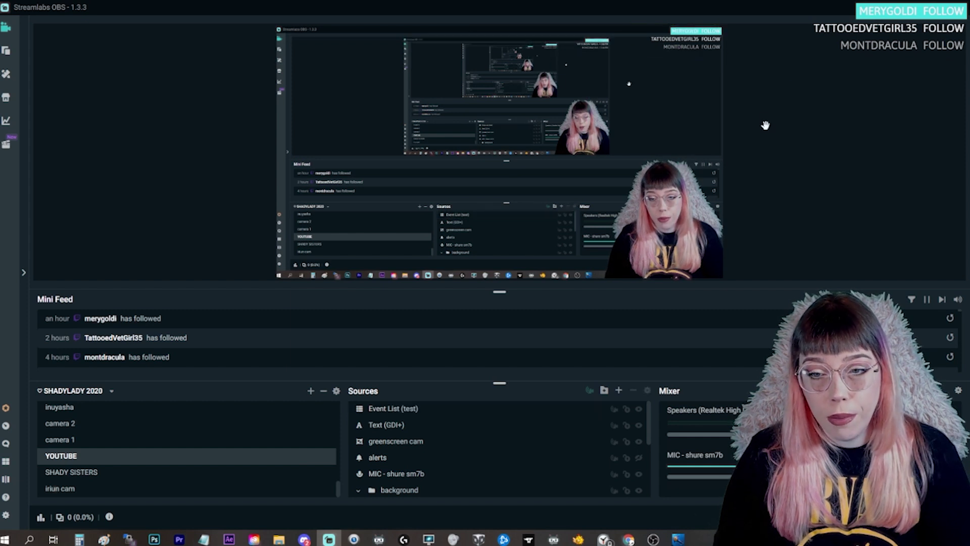